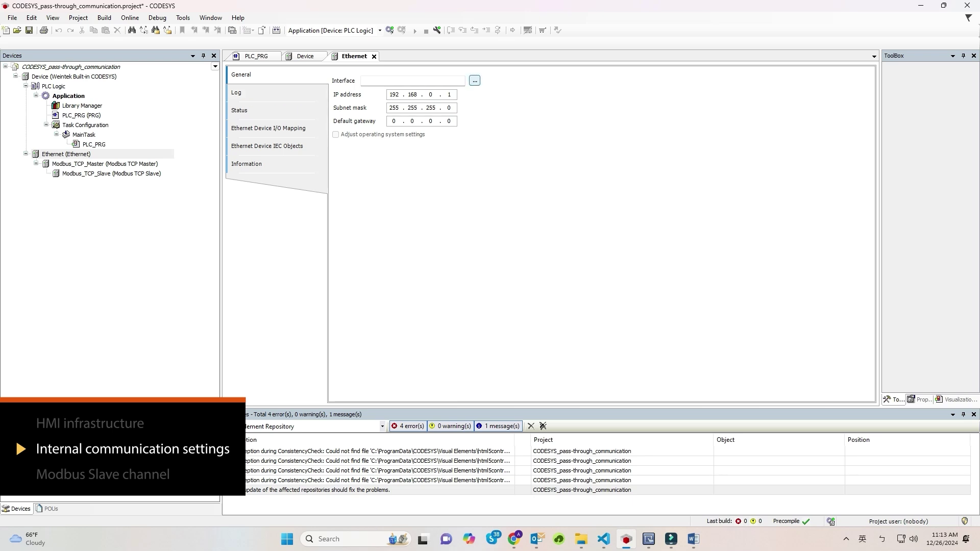
# Step: Assign the vnet1 network adapter as the interface of the Ethernet device
pyautogui.click(474, 81)
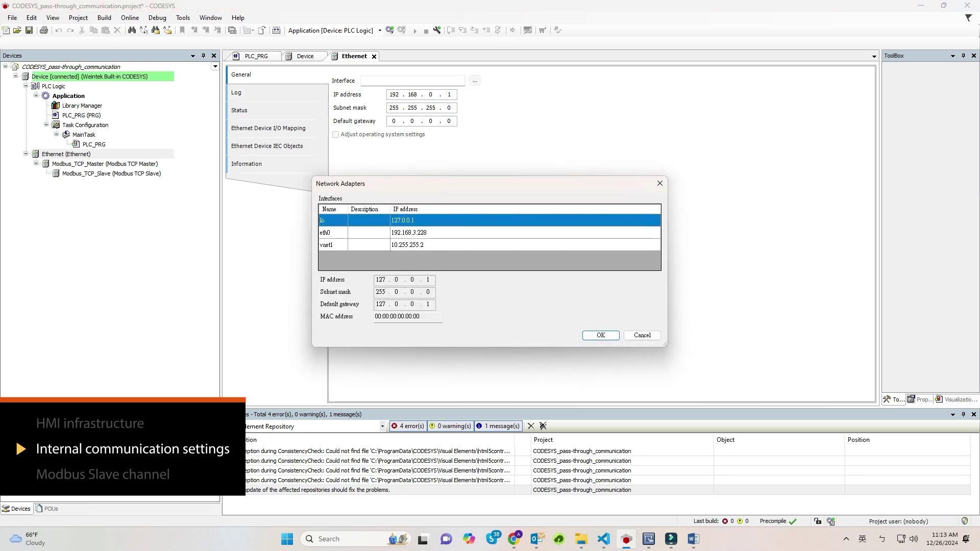
pyautogui.click(407, 245)
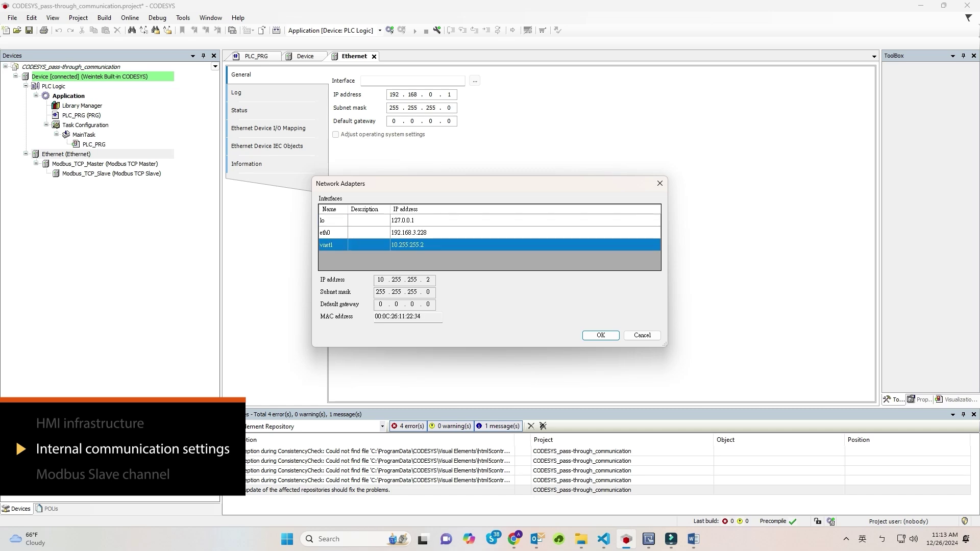
pyautogui.press('Return')
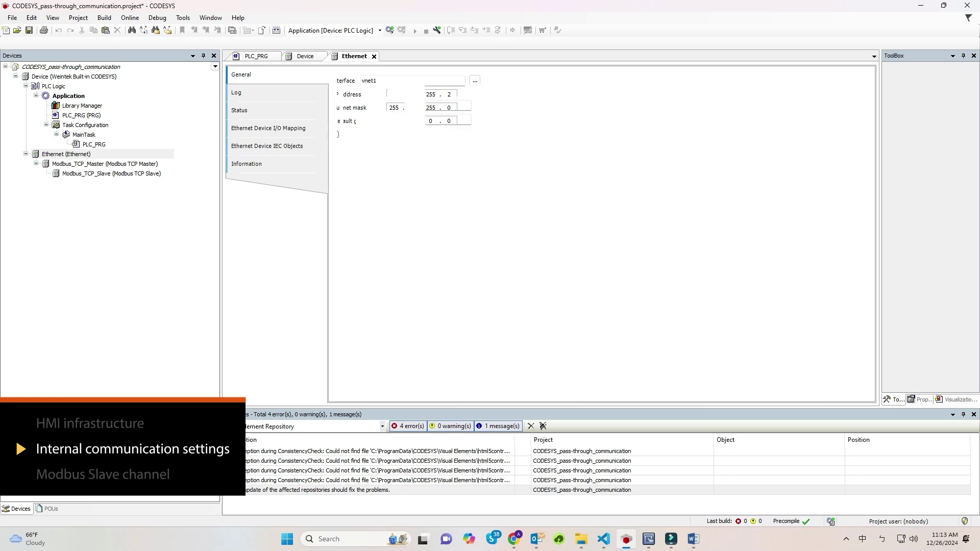
# Step: Set the slave IP address of Modbus_TCP_Slave to 10.255.255.1
pyautogui.doubleClick(111, 174)
pyautogui.click(433, 91)
pyautogui.doubleClick(433, 91)
pyautogui.write('10')
pyautogui.press('.')
pyautogui.write('255 . ')
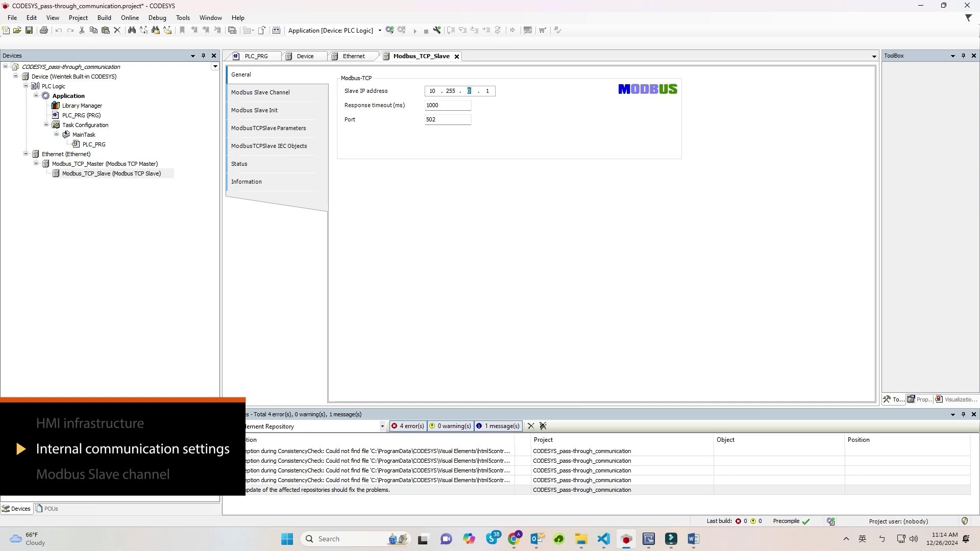
pyautogui.write('255')
# Step: Add a slave channel named Read 3x with access type Read Input Registers (Function Code 4)
pyautogui.click(260, 93)
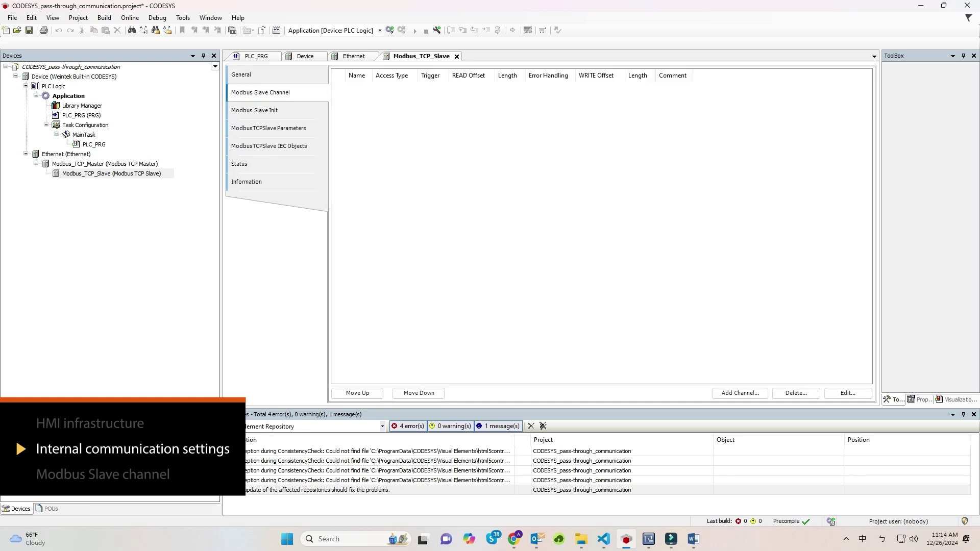
pyautogui.click(740, 393)
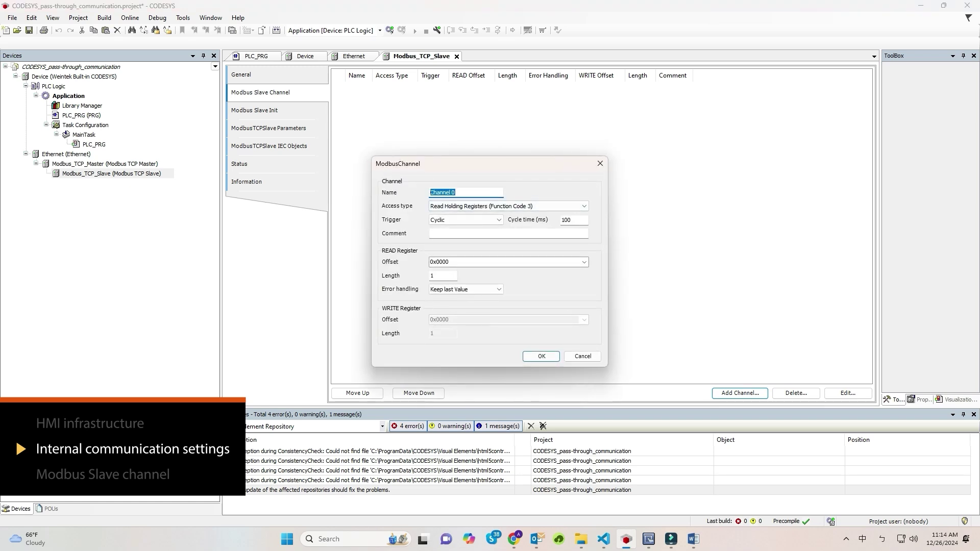
pyautogui.write('Re')
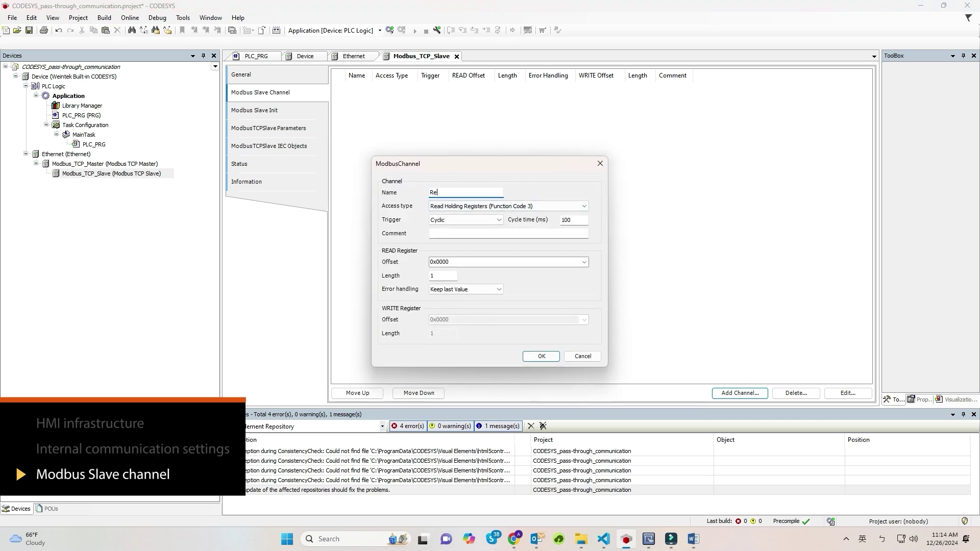
pyautogui.write('ad 3x')
pyautogui.click(508, 206)
pyautogui.click(508, 235)
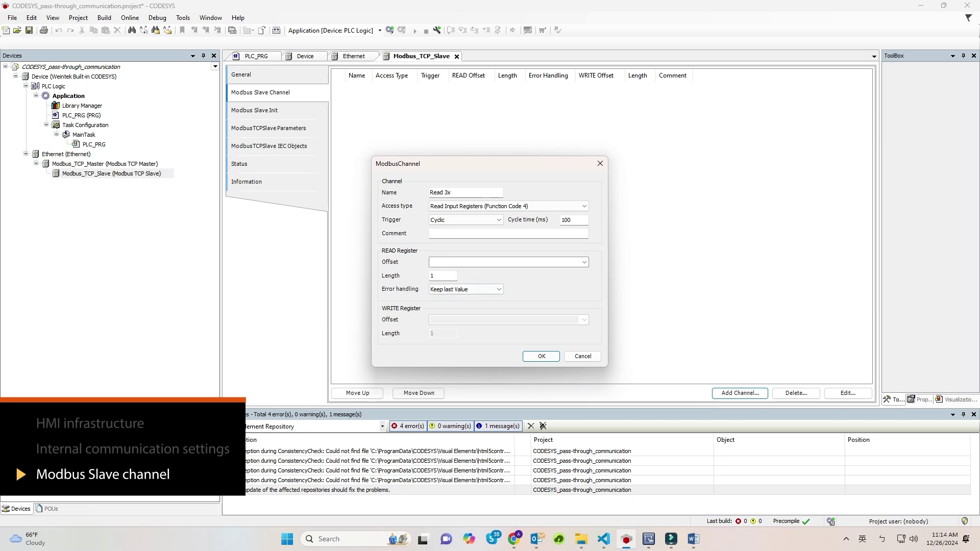
pyautogui.click(541, 356)
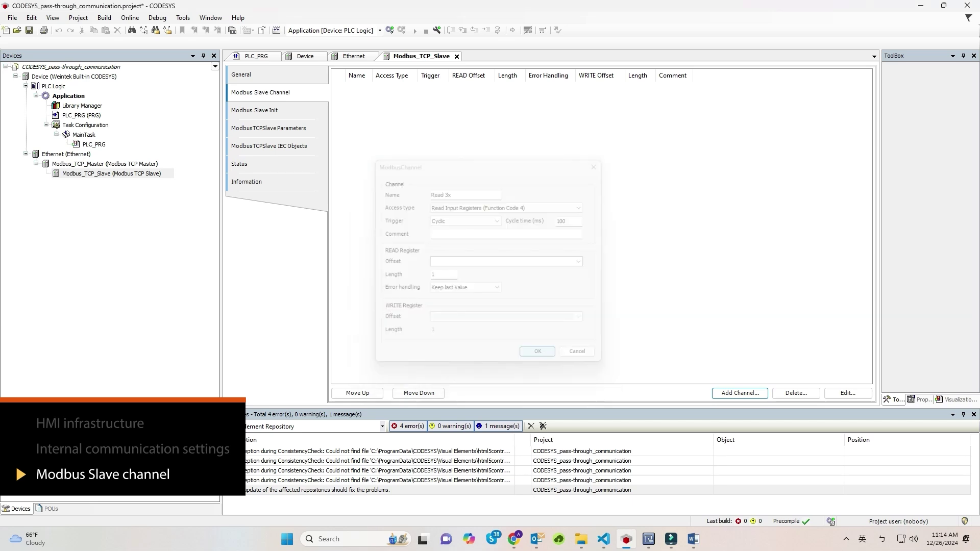
# Step: Add a slave channel named Read 4x for Read Holding Registers (Function Code 3) with read offset 100
pyautogui.click(739, 393)
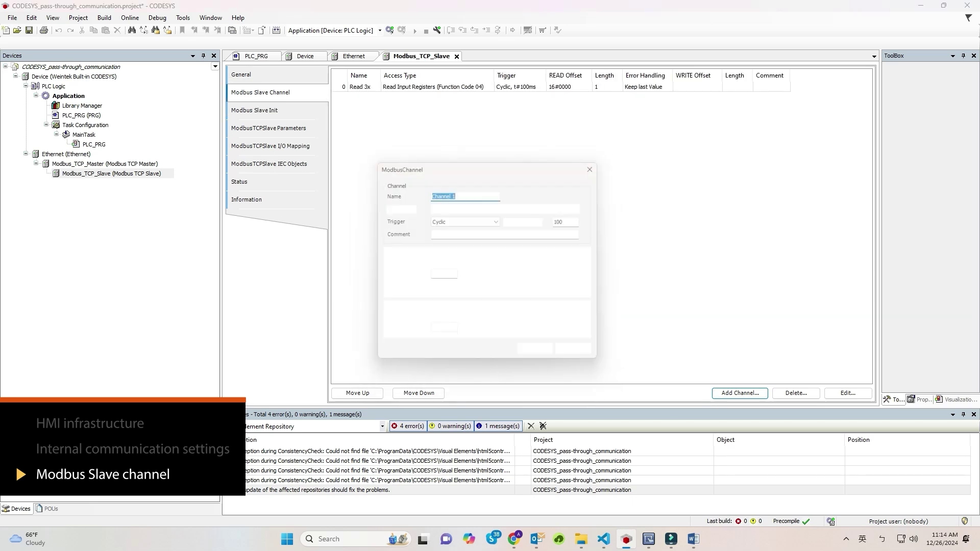
pyautogui.write('Read 4x')
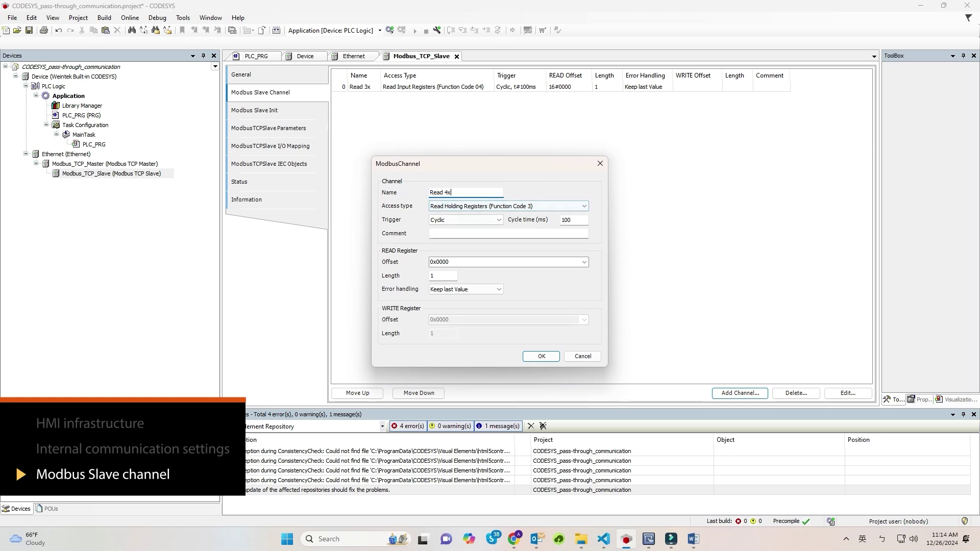
pyautogui.doubleClick(440, 262)
pyautogui.write('100')
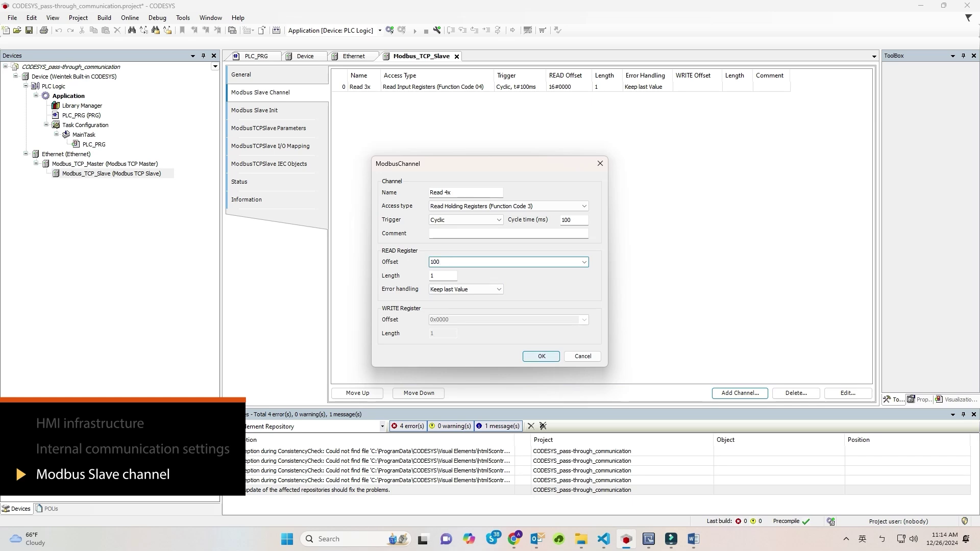
pyautogui.click(542, 356)
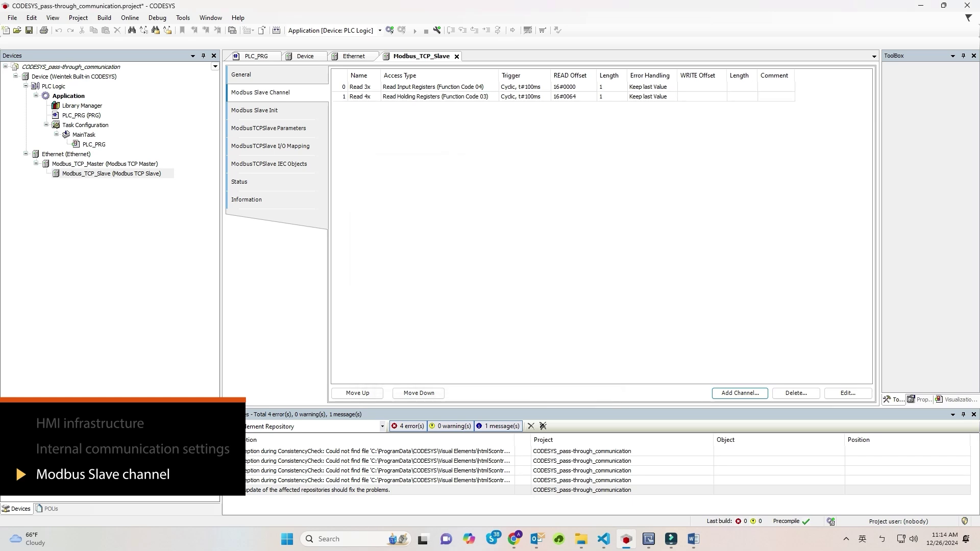
# Step: Add a slave channel named Write 4x for Write Multiple Registers (Function Code 16) with write offset 100
pyautogui.click(740, 393)
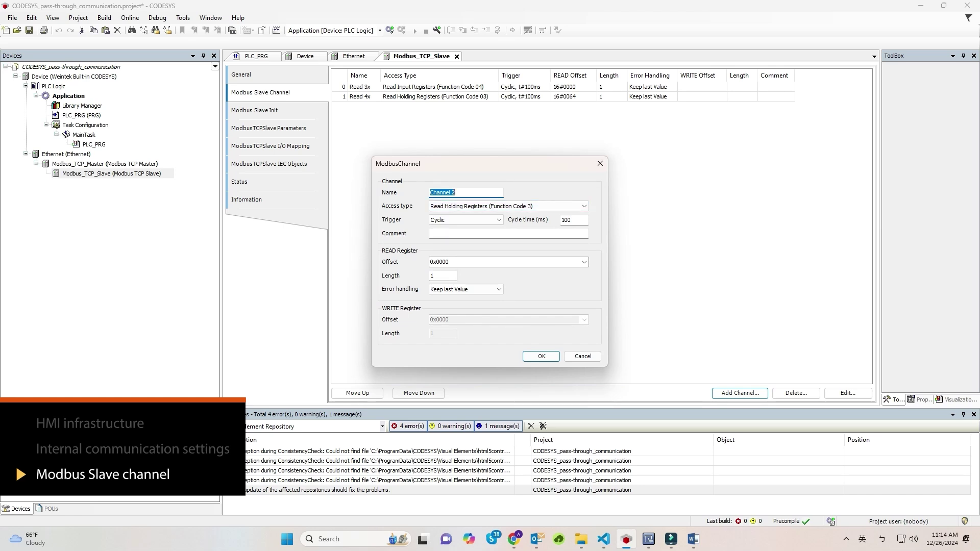
pyautogui.write('Write 4x')
pyautogui.click(508, 206)
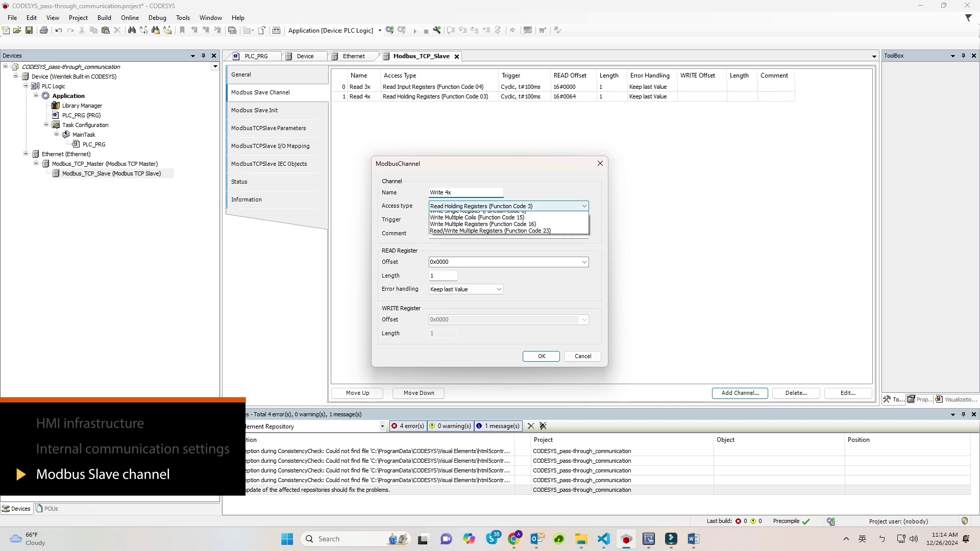
pyautogui.click(508, 263)
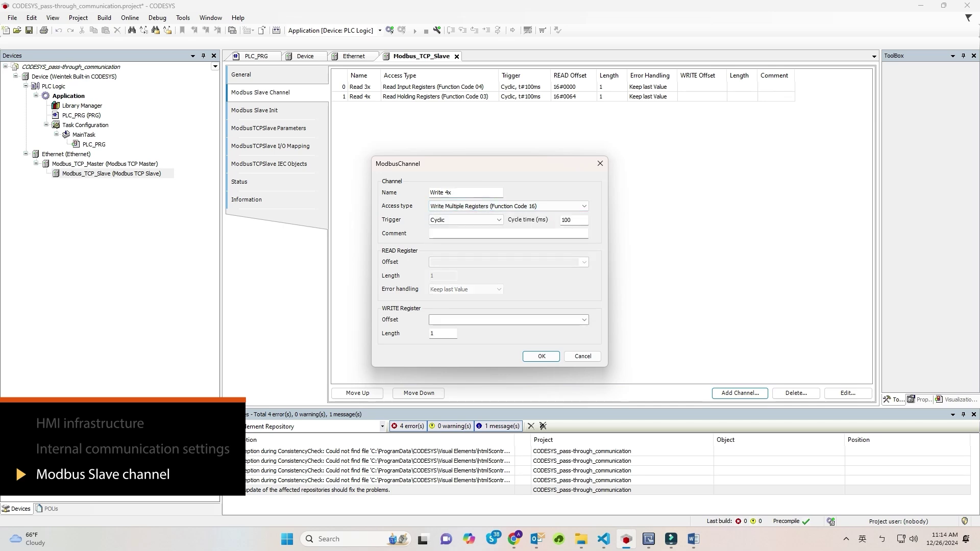
pyautogui.click(504, 320)
pyautogui.write('100')
pyautogui.click(541, 356)
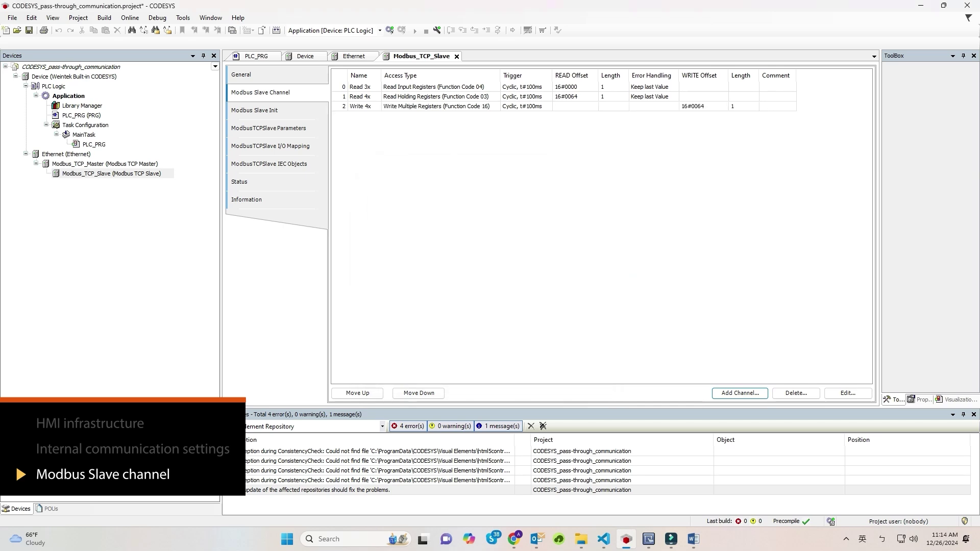
pyautogui.click(740, 393)
pyautogui.click(509, 206)
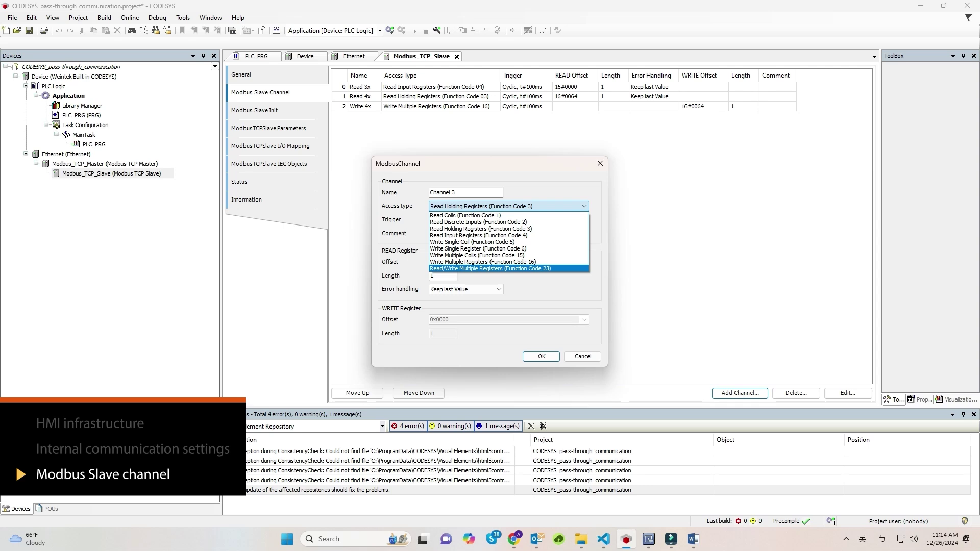
pyautogui.press('Escape')
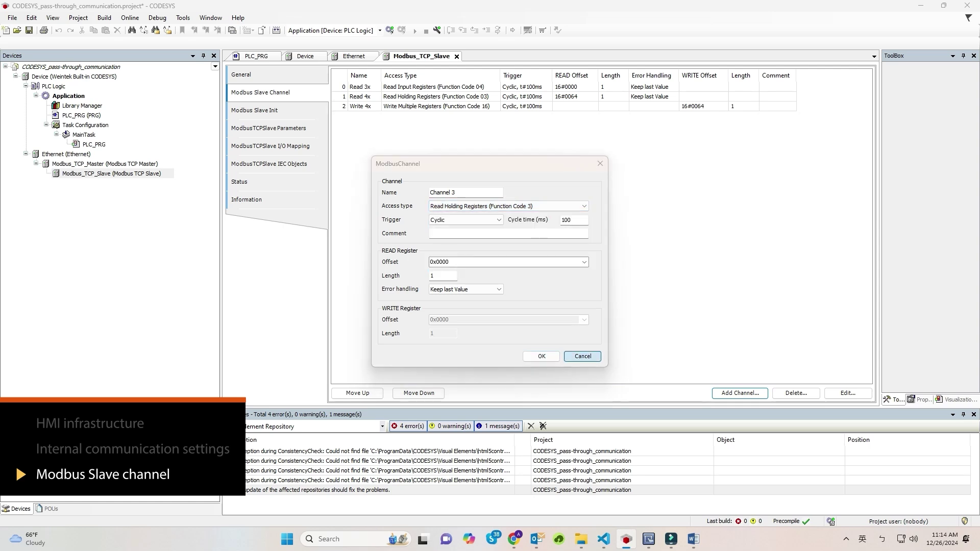
pyautogui.click(583, 356)
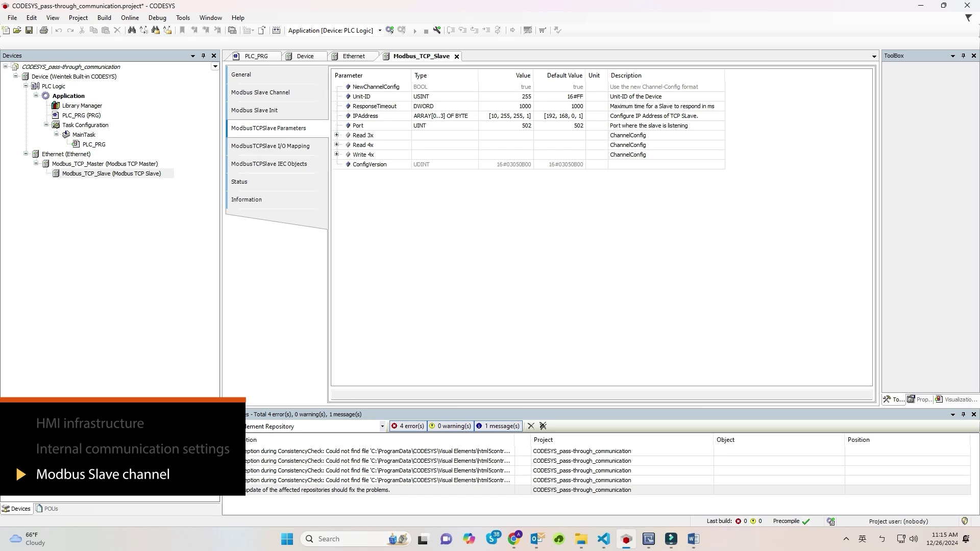
# Step: Set the Unit-ID parameter of the Modbus TCP slave to 1
pyautogui.doubleClick(506, 96)
pyautogui.write('1')
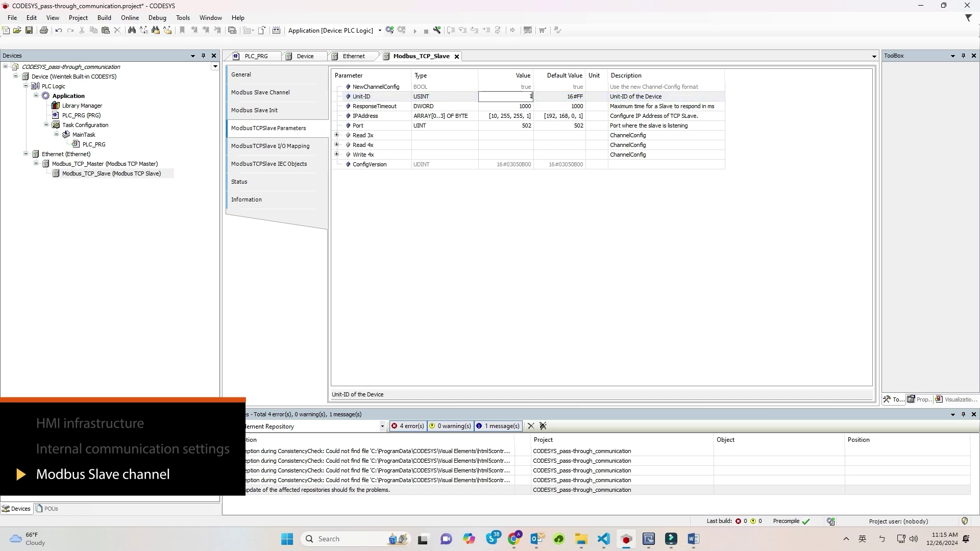
pyautogui.press('Return')
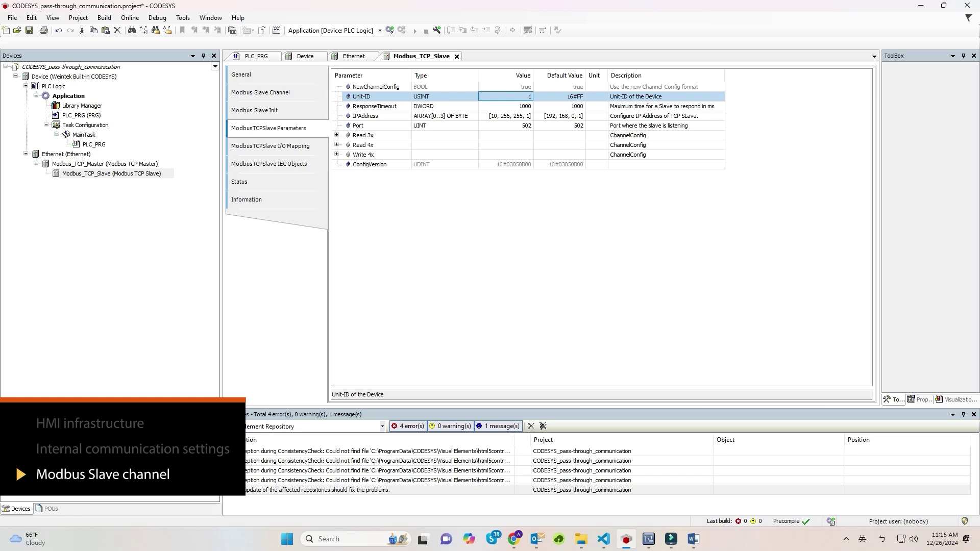
# Step: Set the device's PLC option for always updating variables to Enabled 2 (always in bus cycle task)
pyautogui.doubleClick(82, 76)
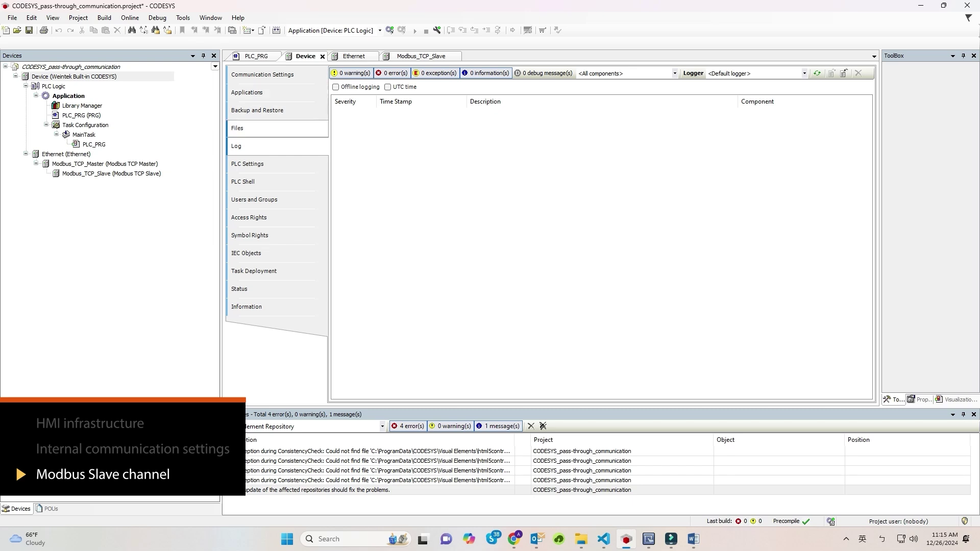
pyautogui.click(270, 164)
pyautogui.click(510, 126)
pyautogui.click(467, 150)
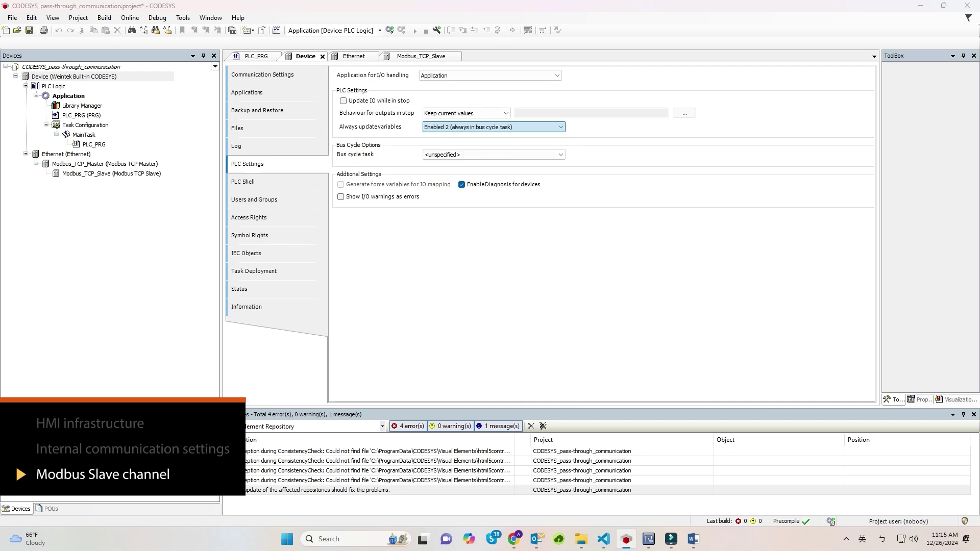
# Step: Switch to EasyBuilder Pro and choose MODBUS Server as the device type of the new device
pyautogui.click(519, 306)
pyautogui.press('Return')
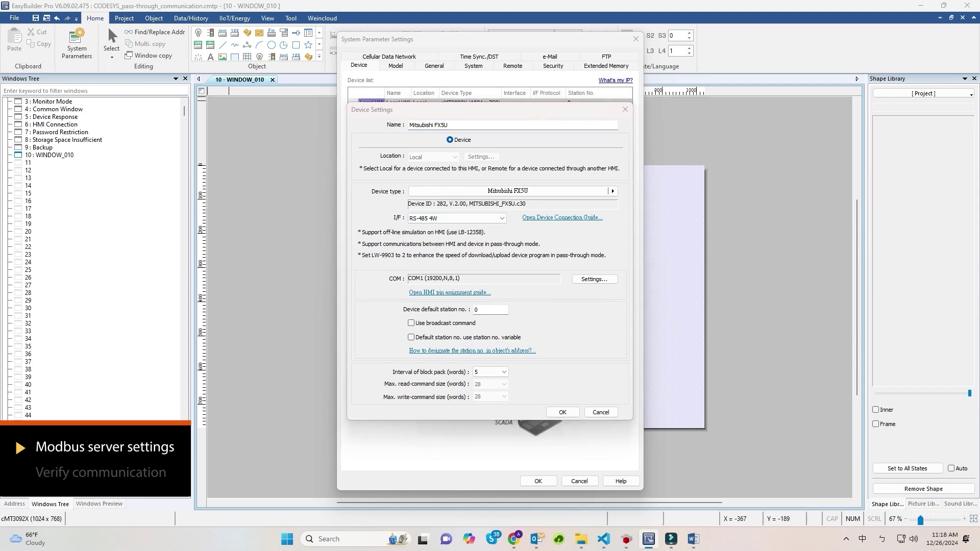
pyautogui.write('MODBUS')
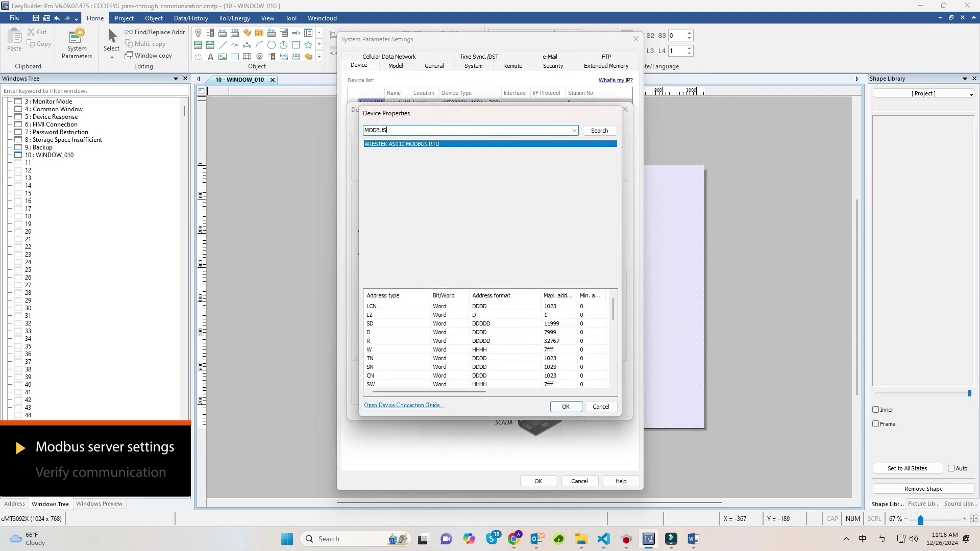
pyautogui.scroll(-4, 486, 212)
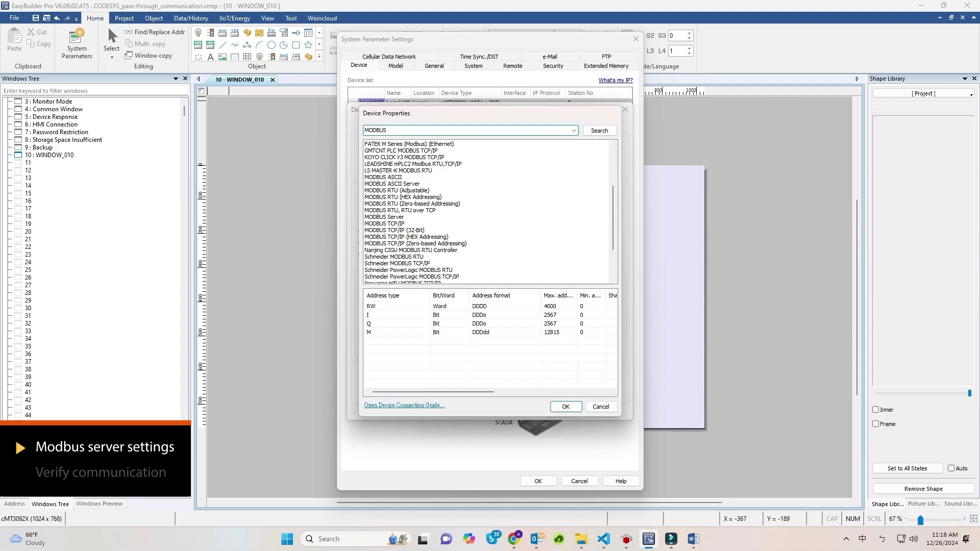
pyautogui.click(385, 217)
pyautogui.click(566, 406)
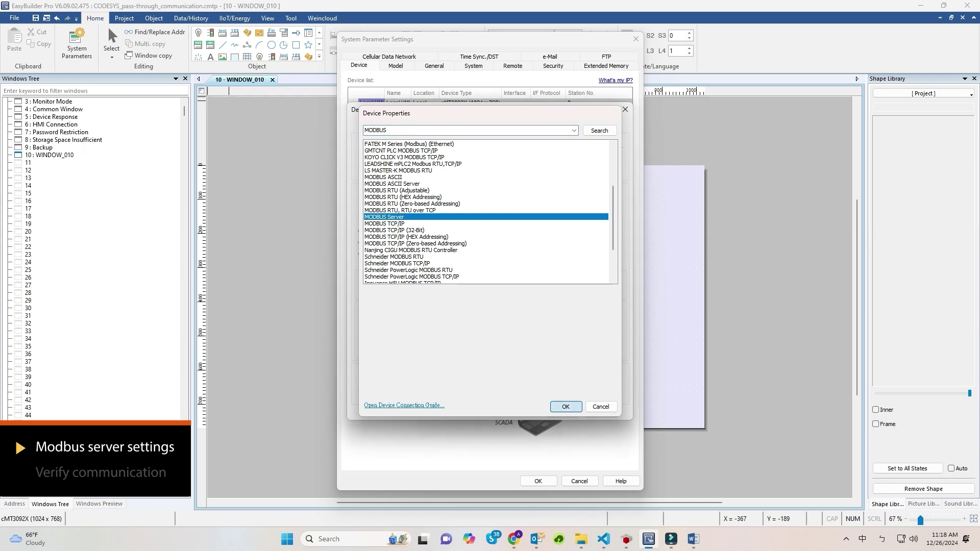
# Step: Use Ethernet as the MODBUS Server's interface, then accept the device and system parameter settings
pyautogui.click(457, 218)
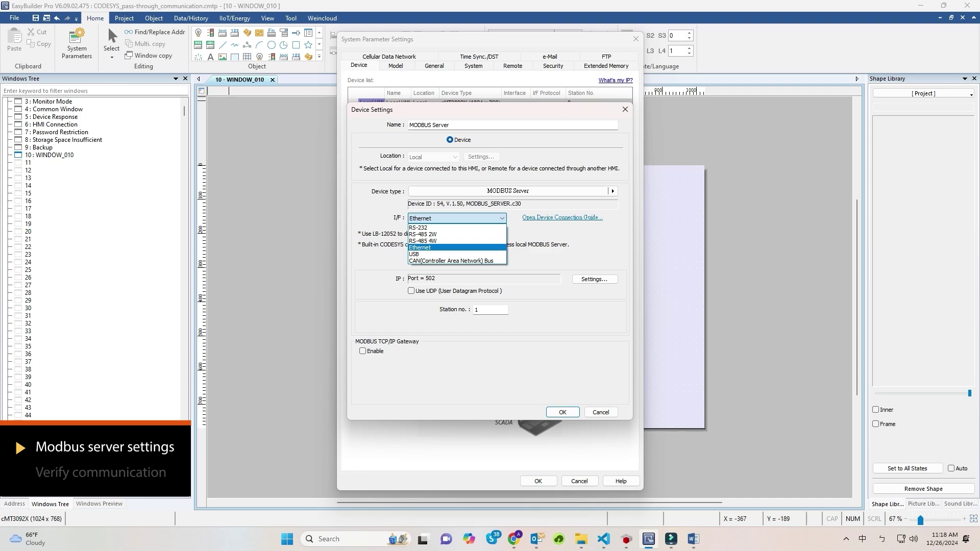
pyautogui.click(457, 248)
pyautogui.click(595, 280)
pyautogui.click(562, 412)
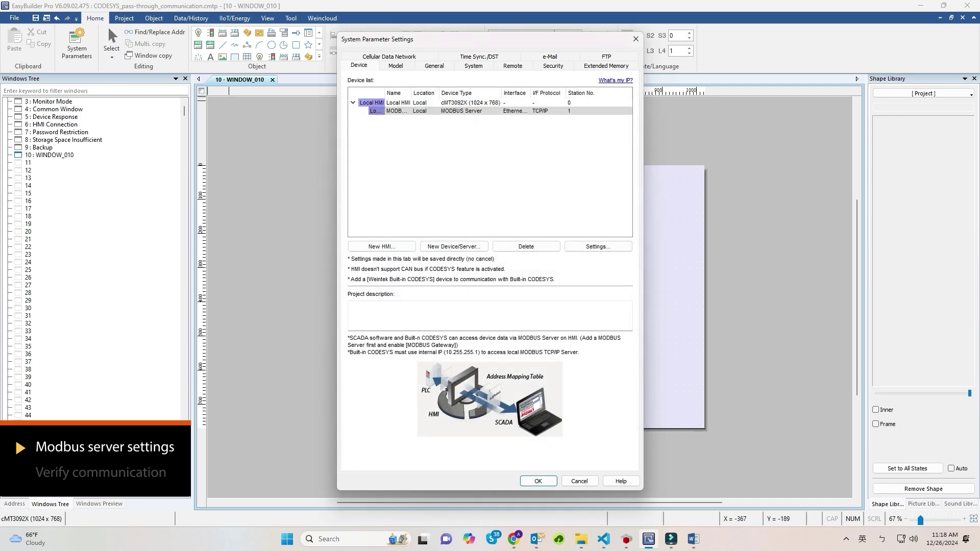
pyautogui.press('Return')
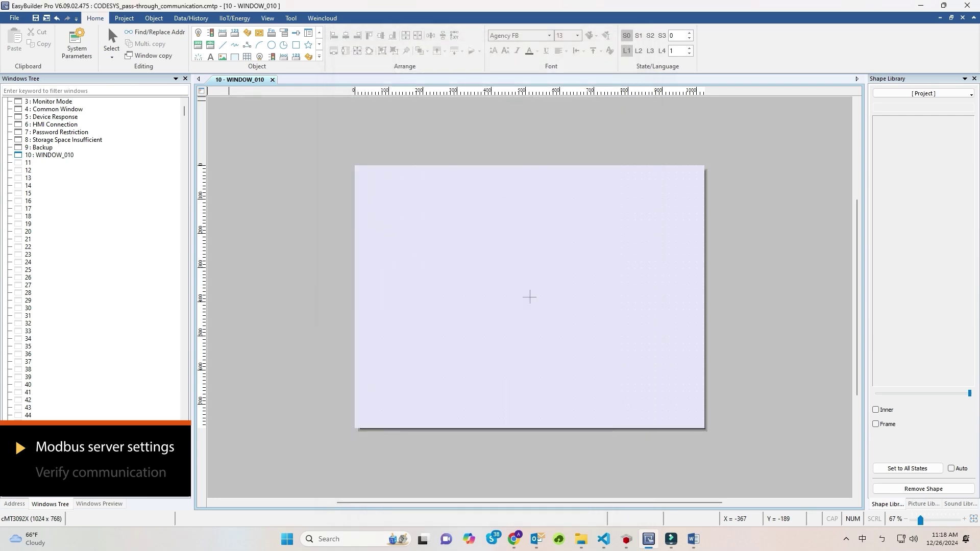
# Step: Place a numeric input object for Local HMI address LW-0 near the top centre of WINDOW_010 and duplicate it just below
pyautogui.click(153, 18)
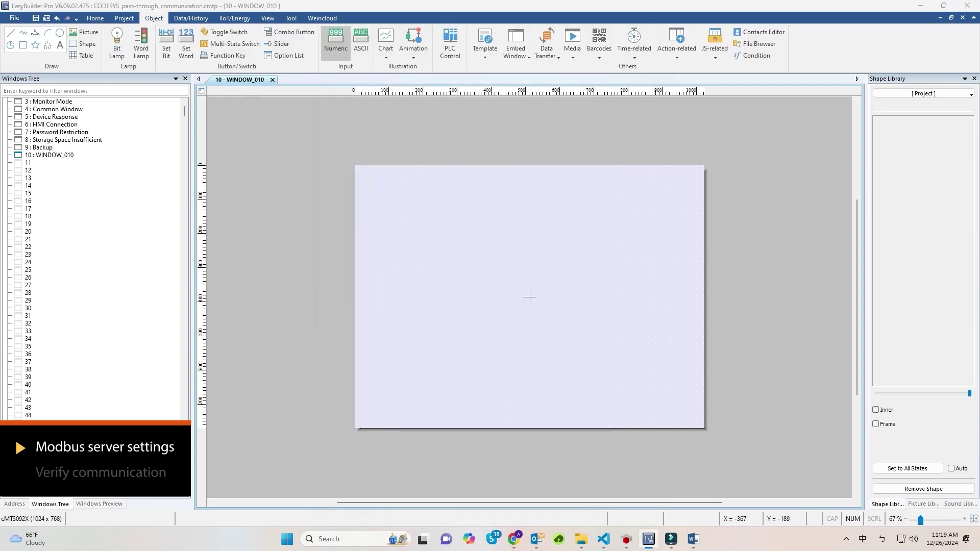
pyautogui.click(336, 41)
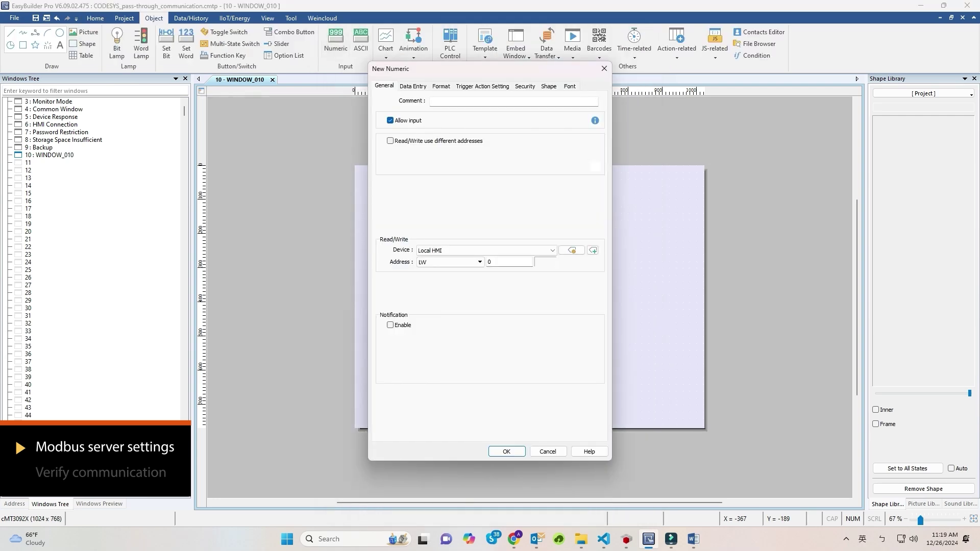
pyautogui.press('Return')
pyautogui.click(505, 189)
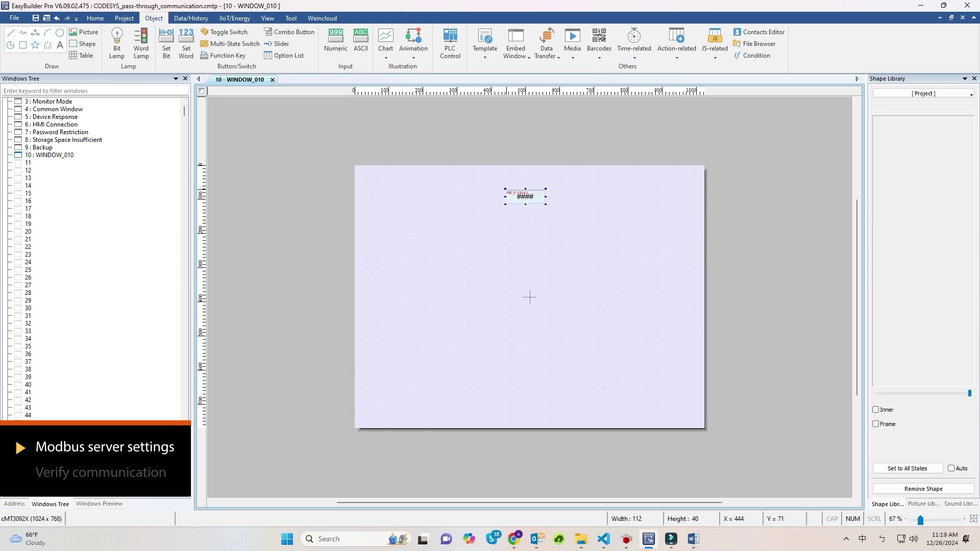
pyautogui.keyDown('ctrl'); pyautogui.moveTo(513, 194); pyautogui.dragTo(515, 228); pyautogui.keyUp('ctrl')
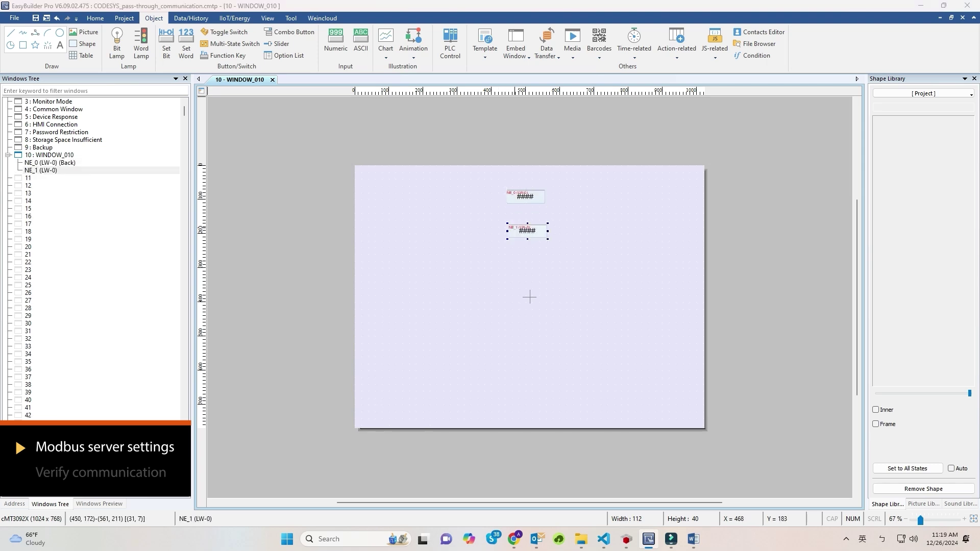
# Step: Set the lower numeric object's read/write address to LW-100 on the Local HMI
pyautogui.doubleClick(514, 227)
pyautogui.doubleClick(492, 263)
pyautogui.write('100')
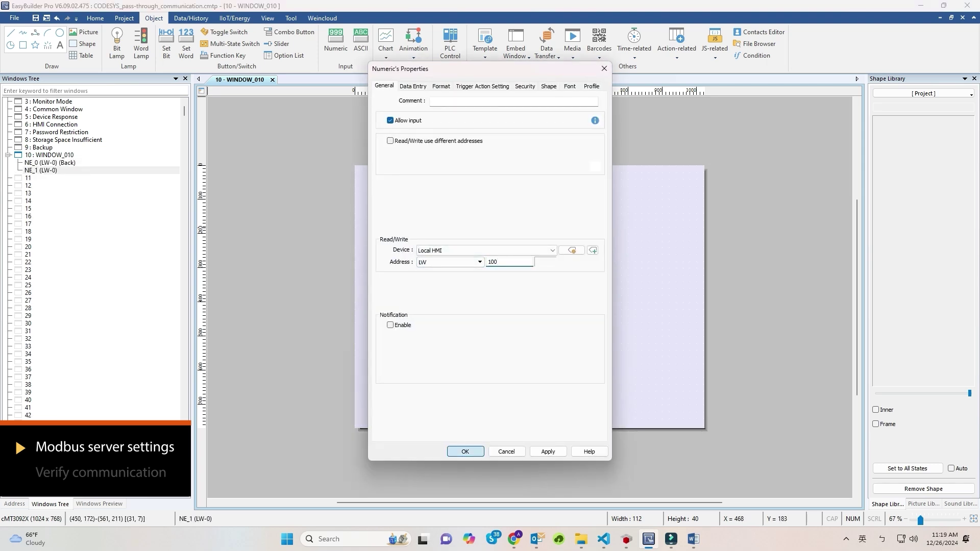
pyautogui.click(466, 452)
# Step: Add the text label "LW-0" above the upper numeric object and duplicate it for the lower numeric object
pyautogui.click(529, 297)
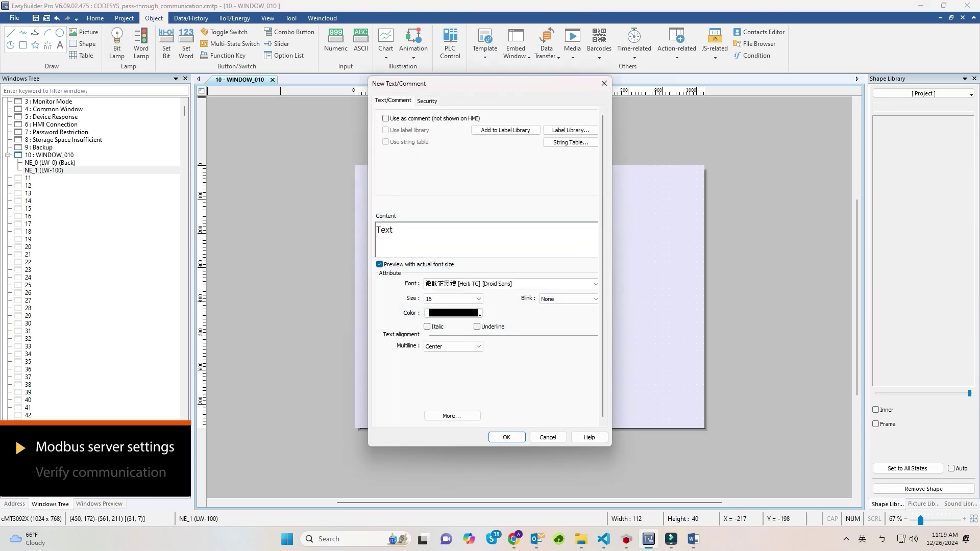
pyautogui.write('LW-0')
pyautogui.press('Return')
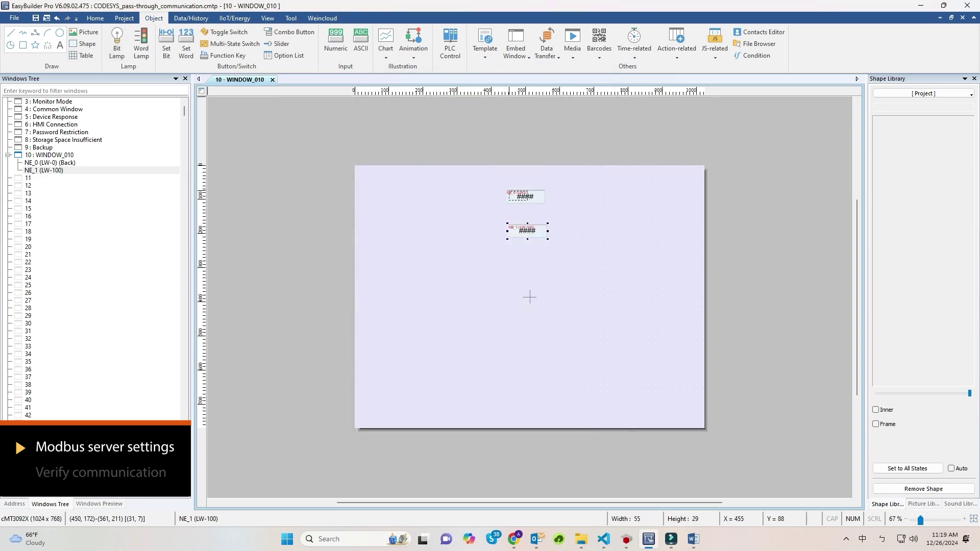
pyautogui.hotkey('ctrl', 'c')
pyautogui.hotkey('ctrl', 'v')
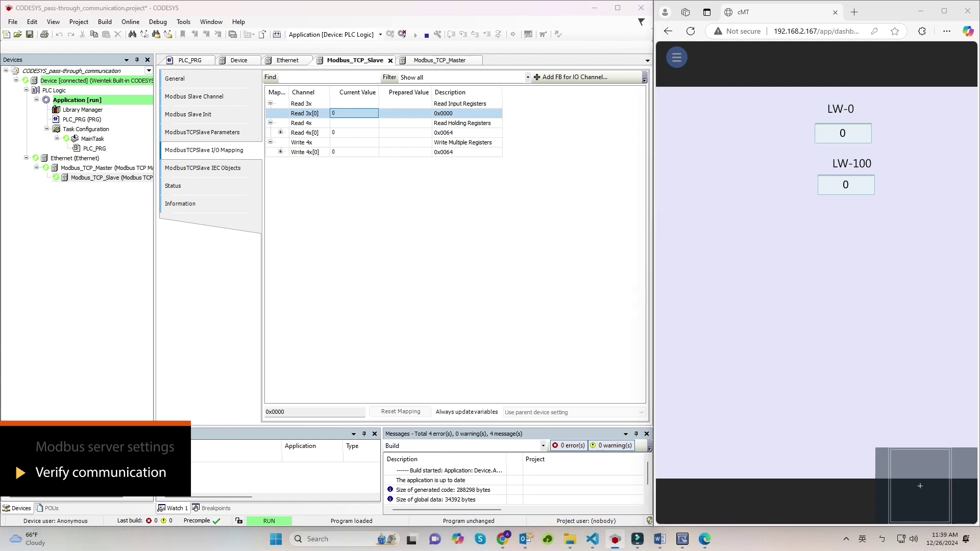
# Step: Enter 999 for LW-0 in the browser's HMI view, then check the Read 3x[0] current value in CODESYS
pyautogui.click(843, 133)
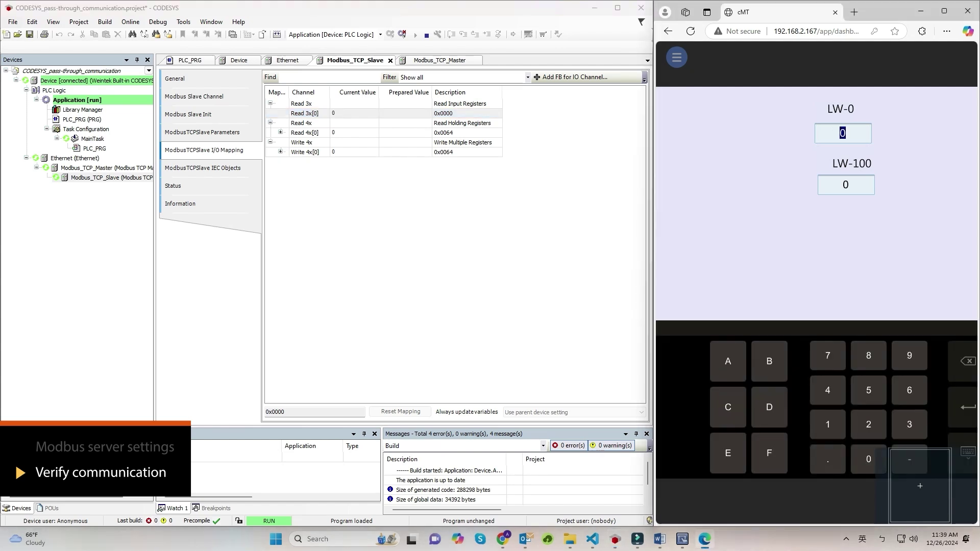
pyautogui.click(909, 356)
pyautogui.click(910, 355)
pyautogui.click(909, 355)
pyautogui.press('Return')
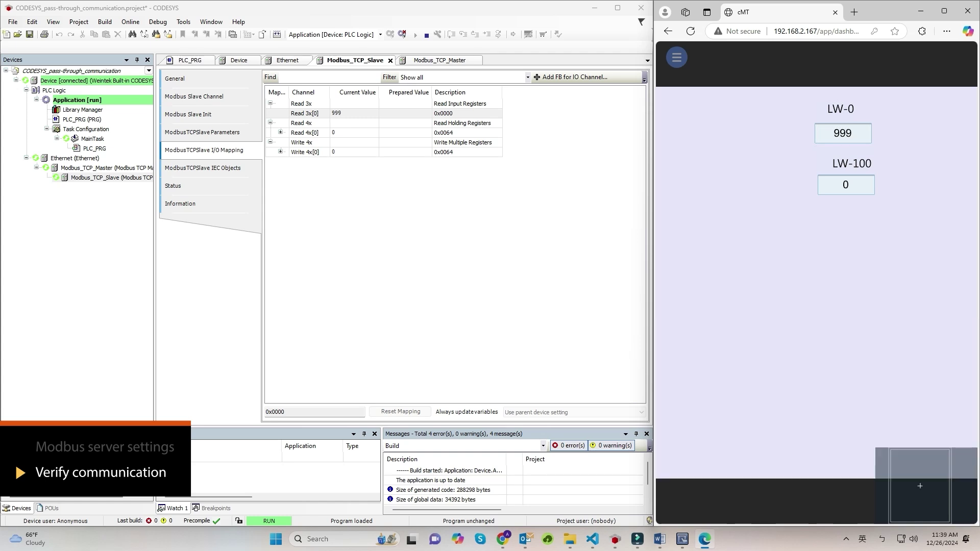
pyautogui.click(354, 113)
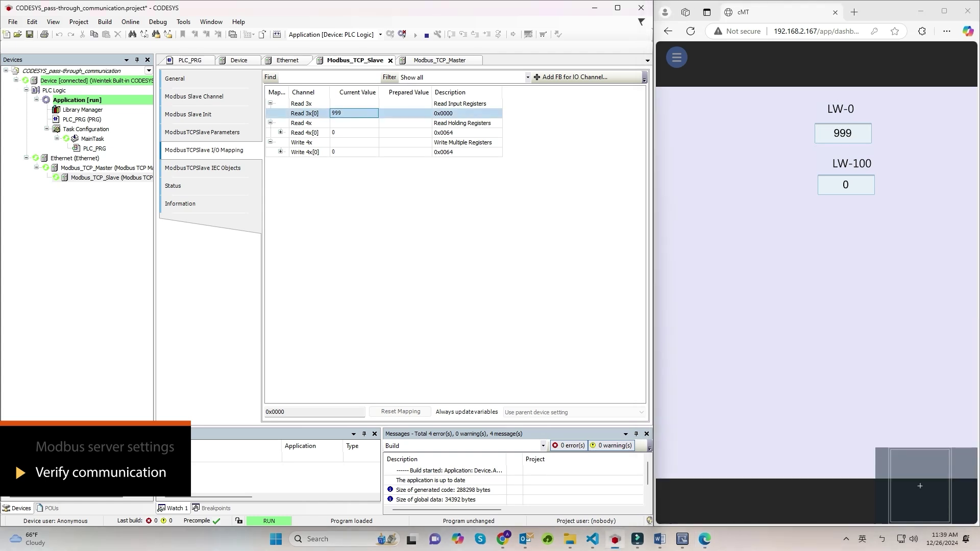
# Step: Prepare the value 666 for the Write 4x[0] channel in CODESYS and write it to the device
pyautogui.click(405, 152)
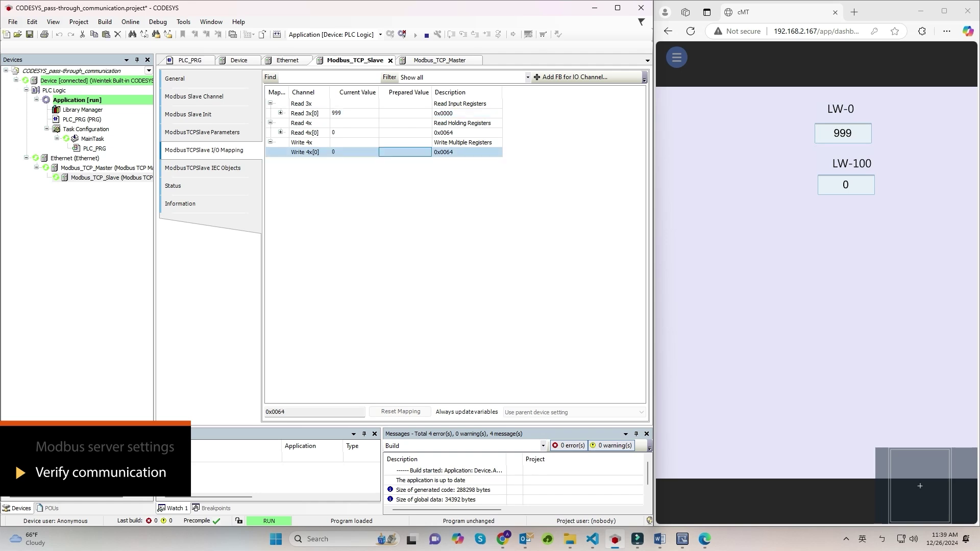
pyautogui.click(846, 185)
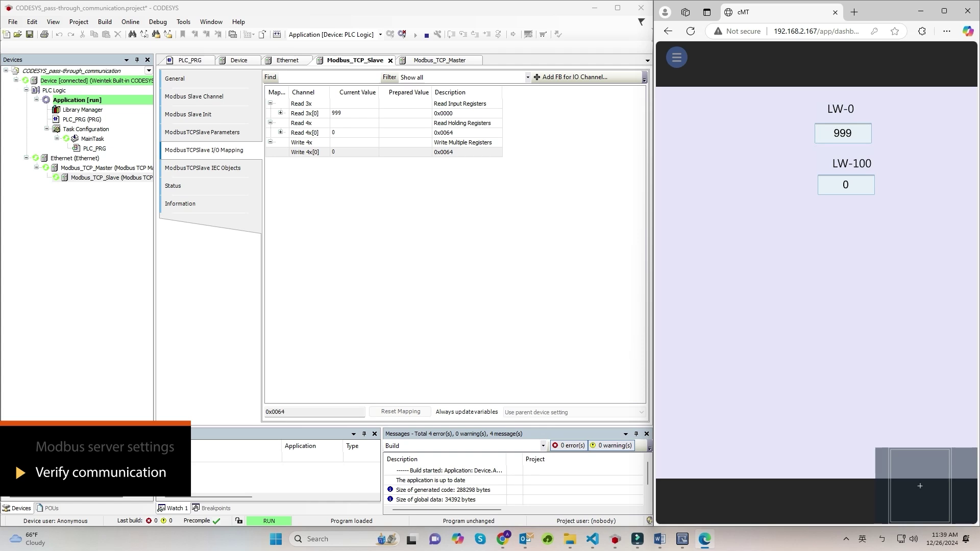
pyautogui.click(404, 152)
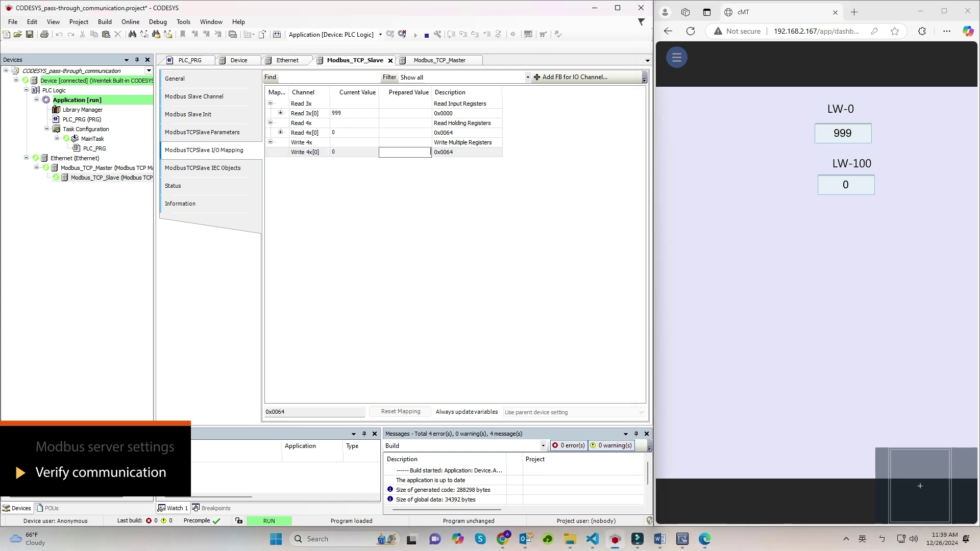
pyautogui.write('666')
pyautogui.click(404, 113)
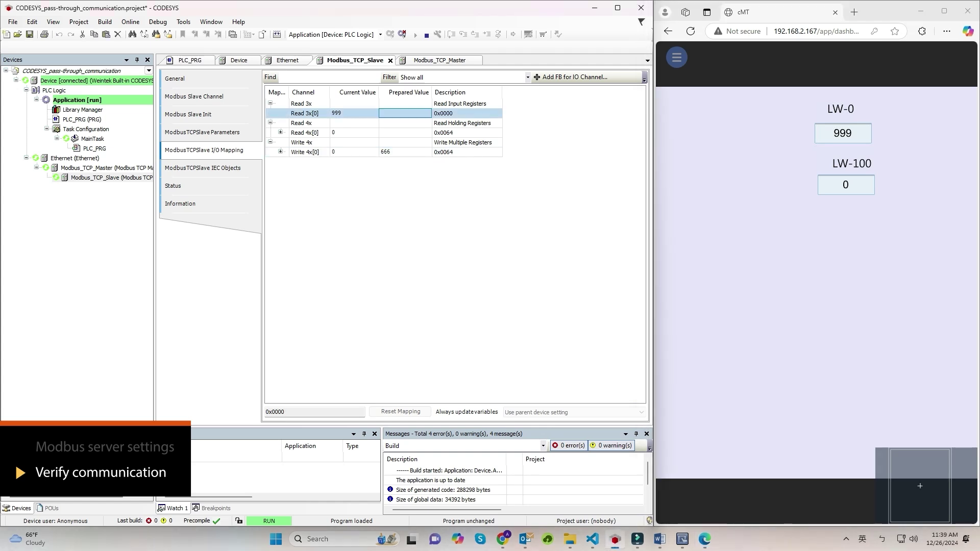
pyautogui.hotkey('ctrl', 'F7')
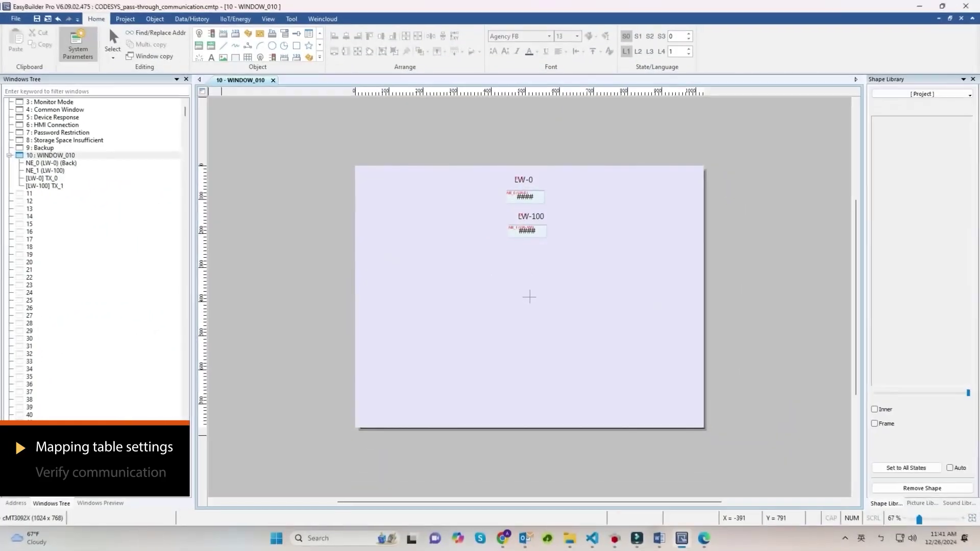
# Step: Start a new device in EasyBuilder Pro's system parameters and choose Mitsubishi FX5U as its device type
pyautogui.click(77, 46)
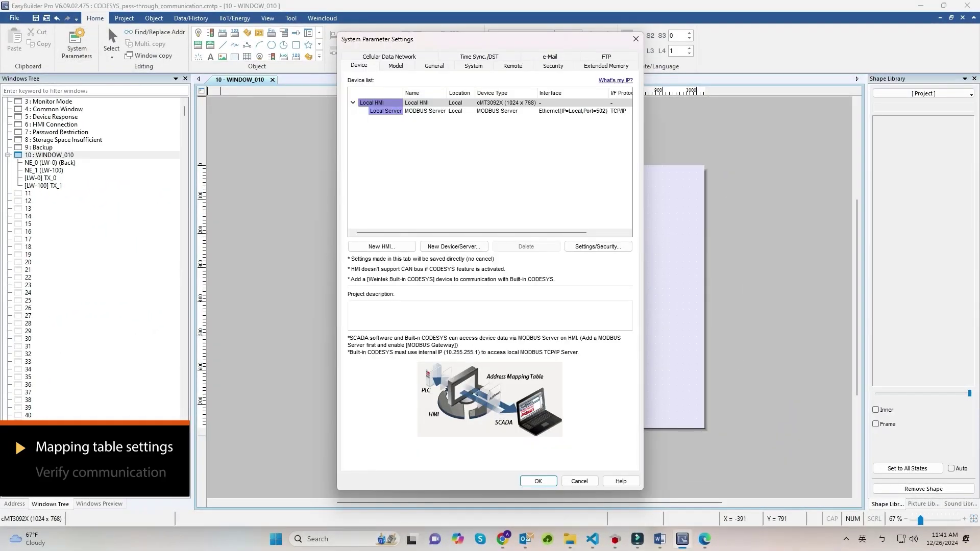
pyautogui.click(454, 246)
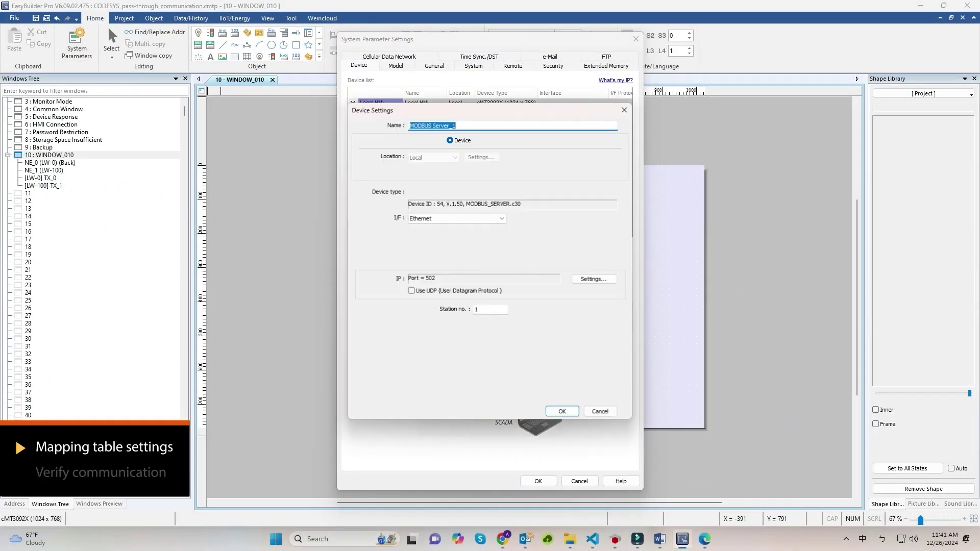
pyautogui.click(512, 191)
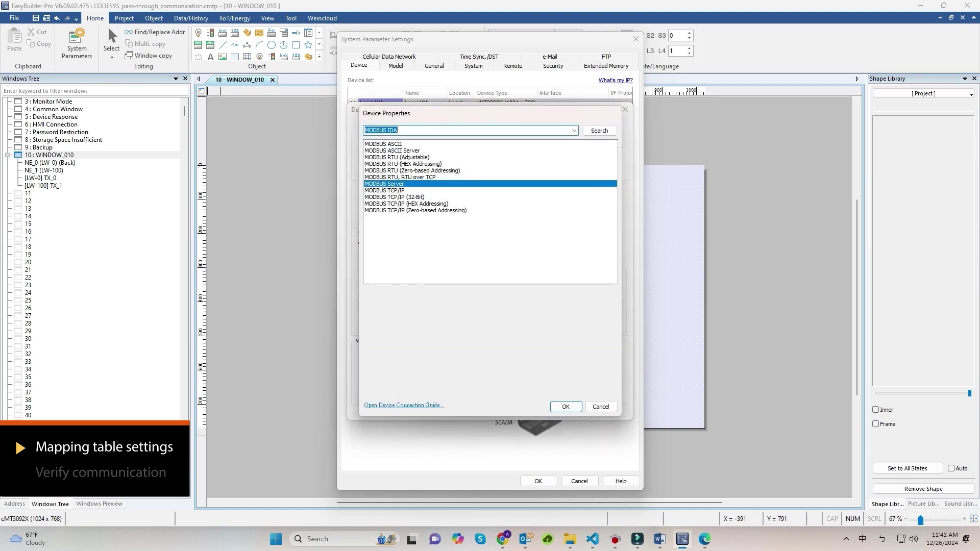
pyautogui.write('5U')
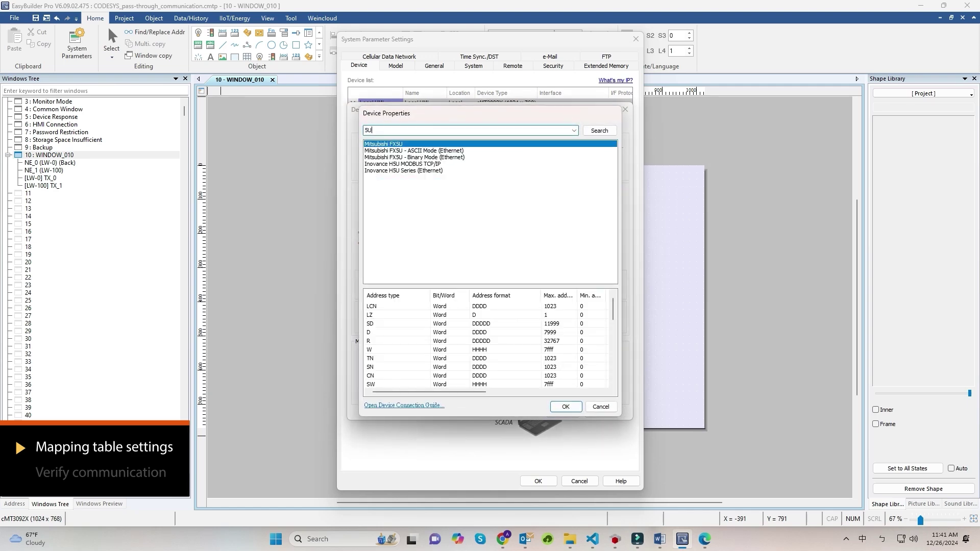
pyautogui.press('Return')
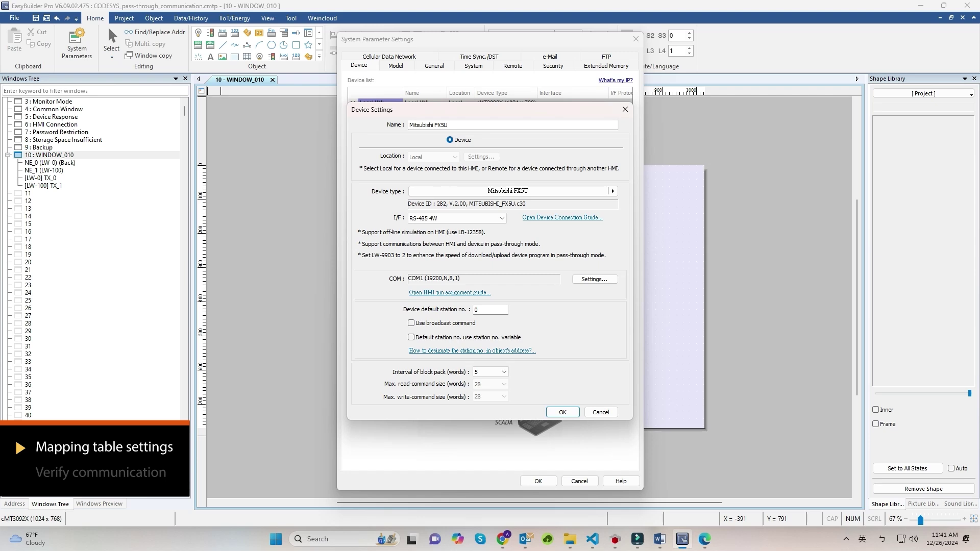
# Step: Set the Mitsubishi FX5U's port to COM 2 and its message pattern to 5 (Binary), then accept the device
pyautogui.click(594, 279)
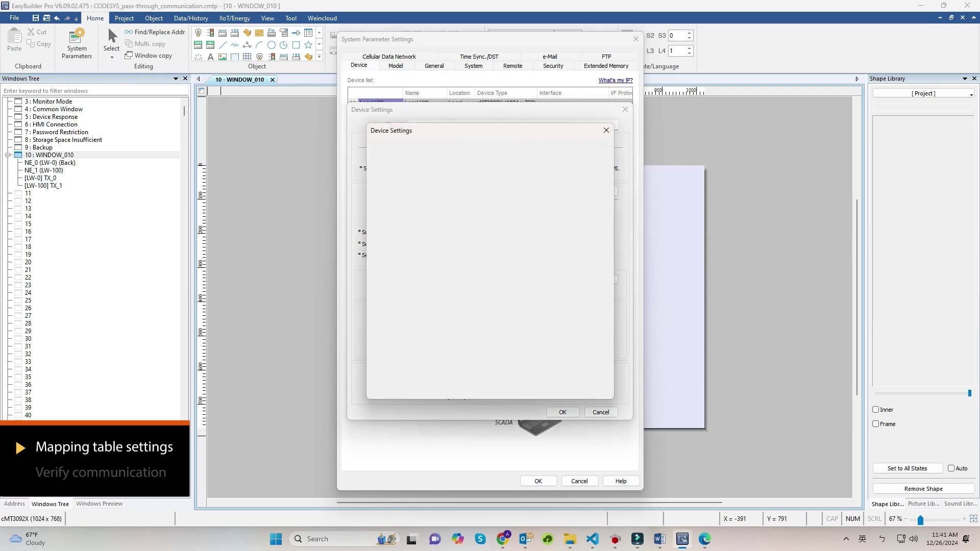
pyautogui.click(442, 178)
pyautogui.click(442, 192)
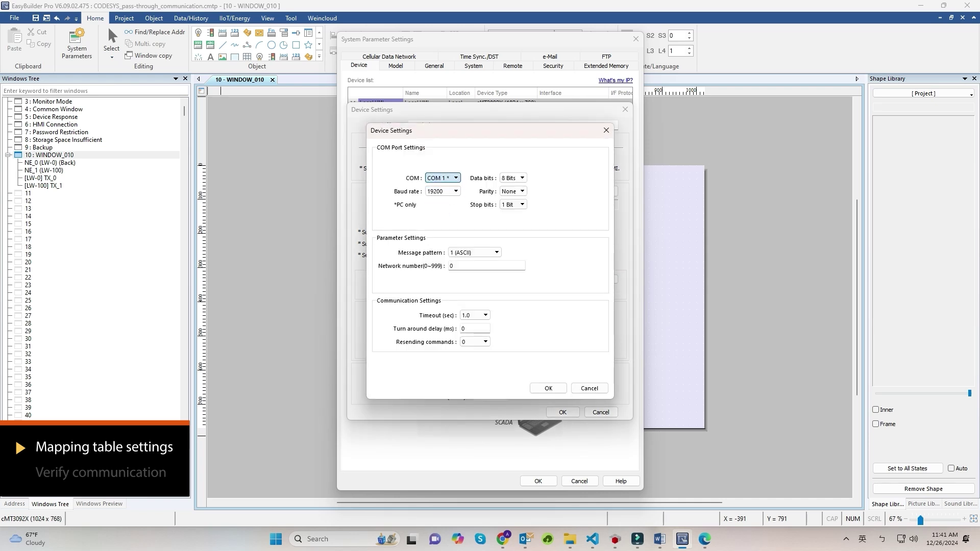
pyautogui.click(474, 252)
pyautogui.press('Return')
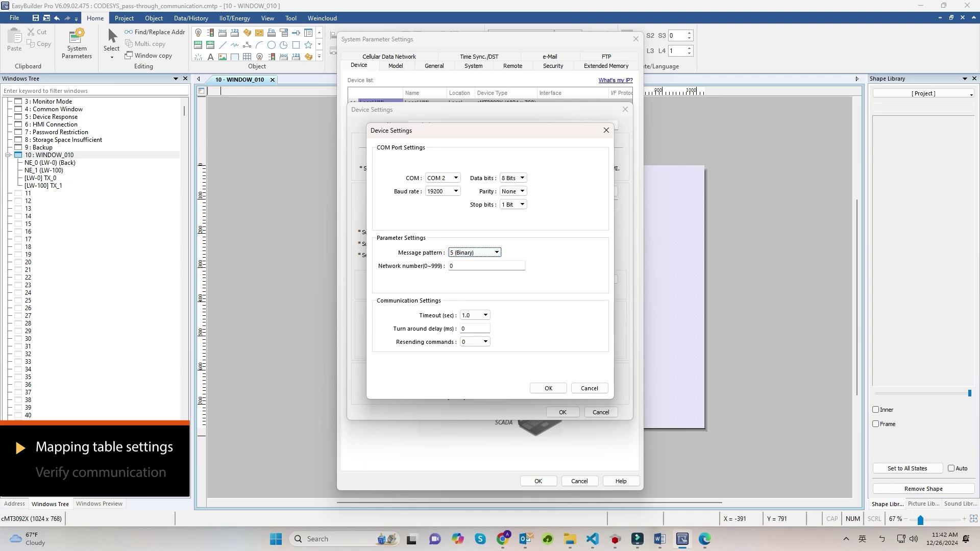
pyautogui.press('Return')
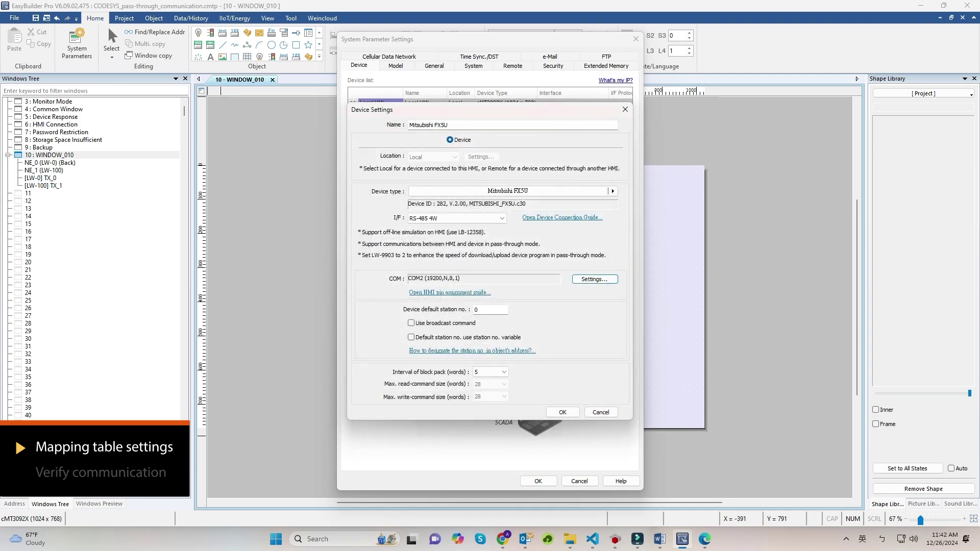
pyautogui.press('Return')
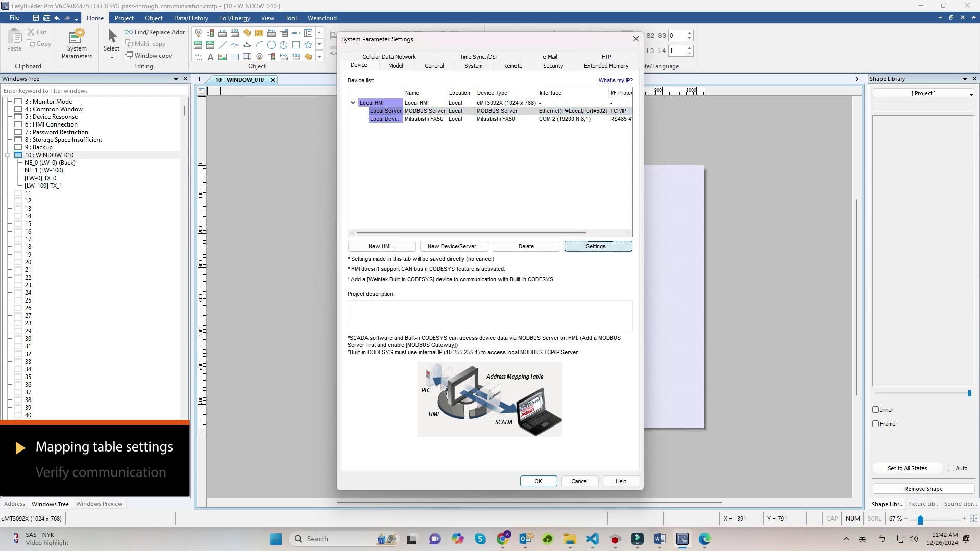
pyautogui.press('Return')
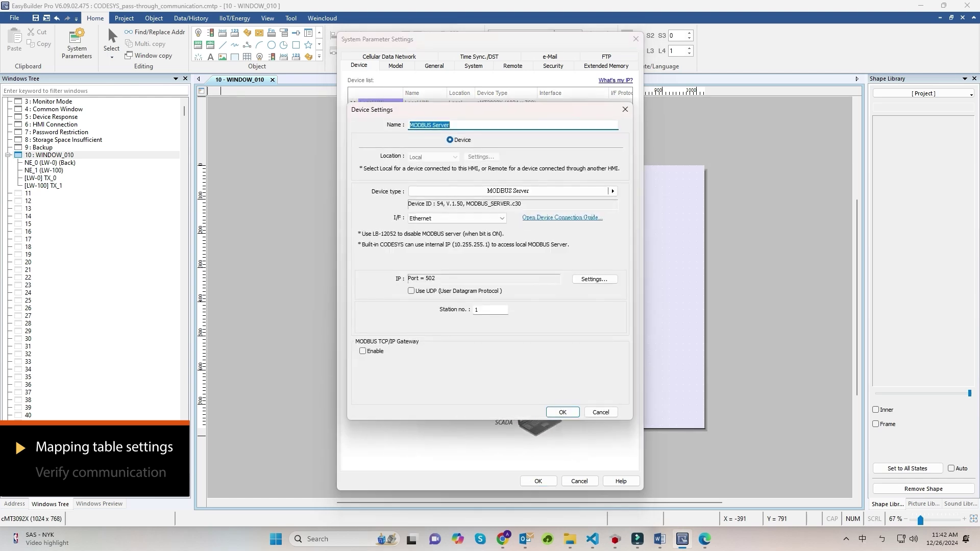
pyautogui.click(363, 351)
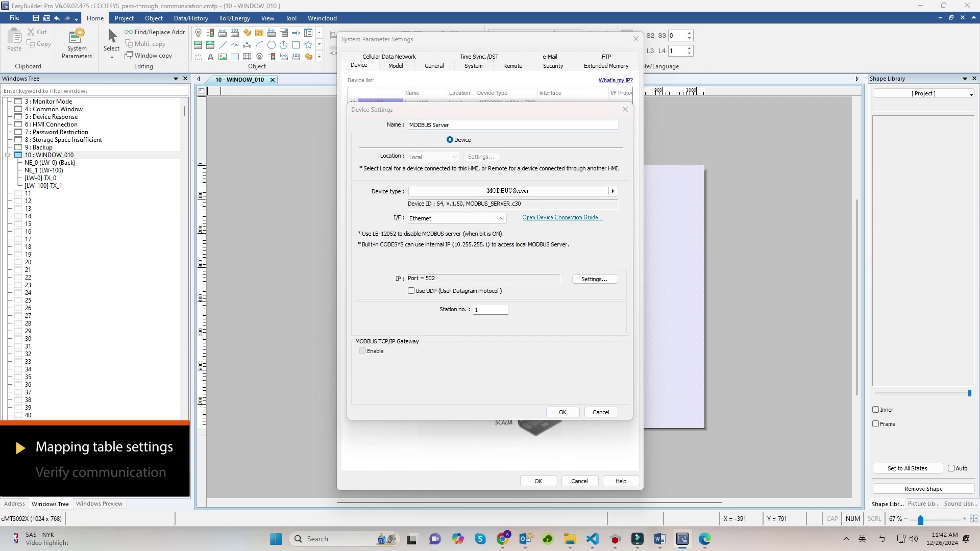
pyautogui.press('Return')
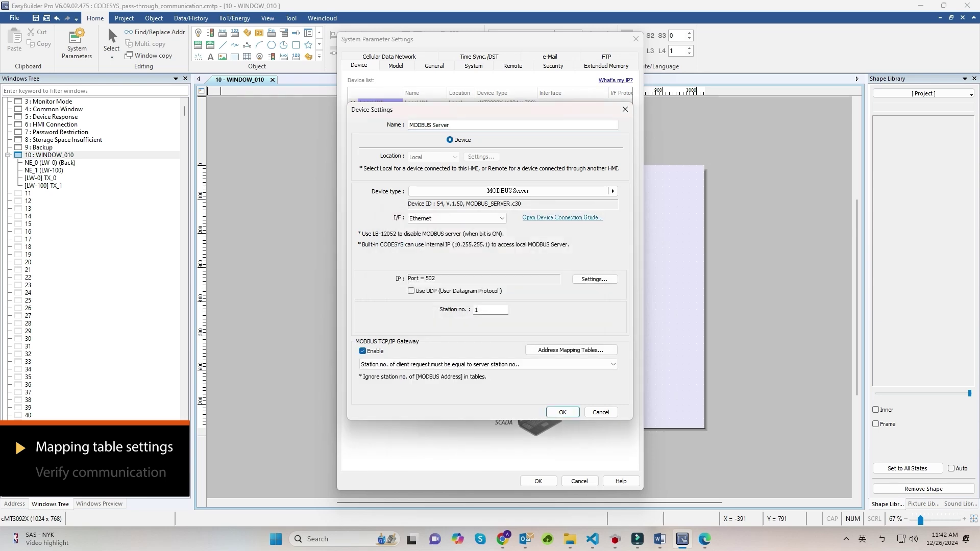
# Step: Map the 3x-1 address mapping table to Mitsubishi FX5U address D-0, replacing LW with FX5U in its comment
pyautogui.click(570, 350)
pyautogui.click(571, 350)
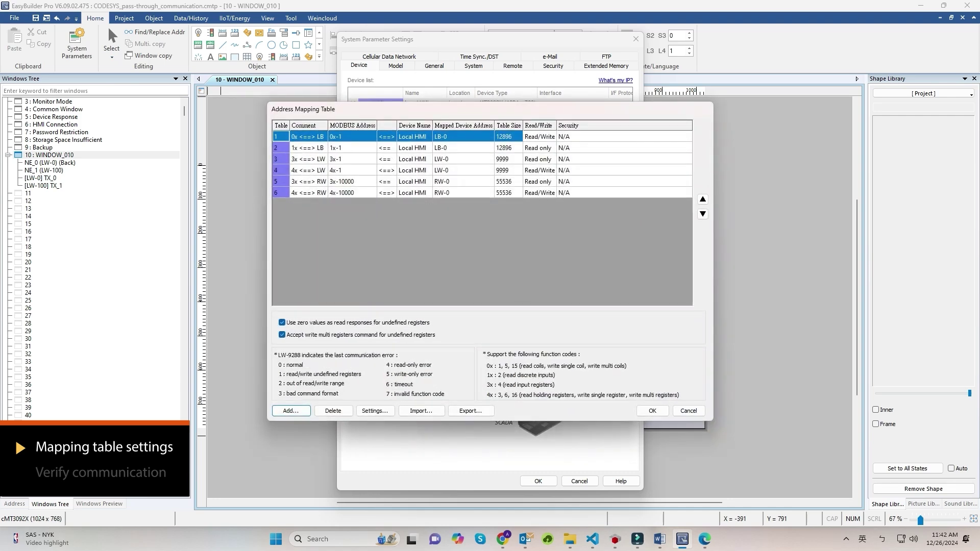
pyautogui.click(352, 159)
pyautogui.click(375, 410)
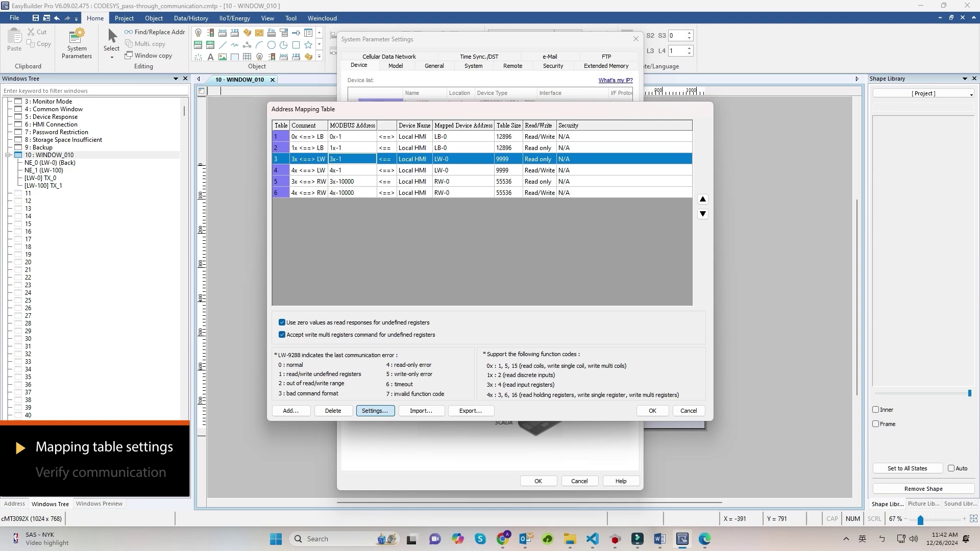
pyautogui.click(375, 411)
pyautogui.doubleClick(460, 107)
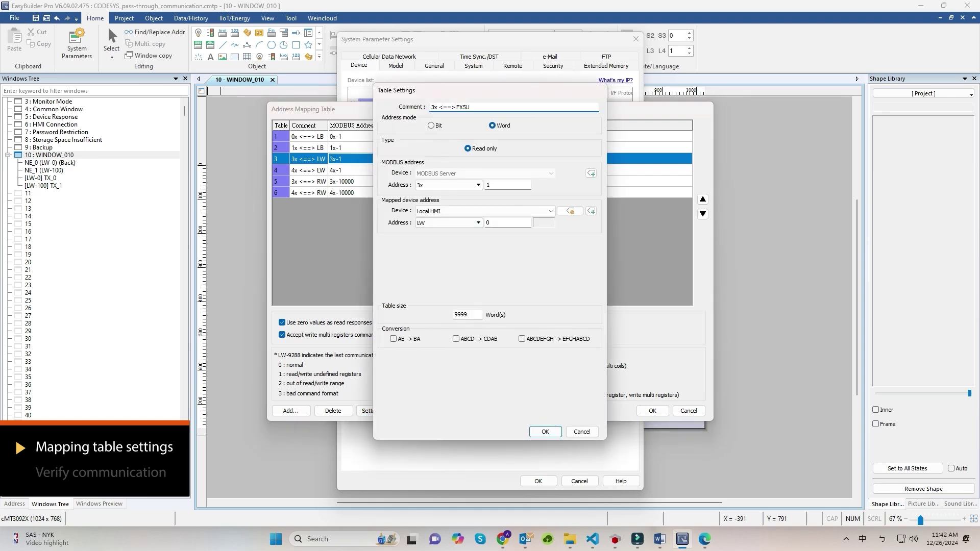
pyautogui.click(551, 211)
pyautogui.click(485, 228)
pyautogui.click(479, 222)
pyautogui.click(453, 267)
pyautogui.click(545, 432)
# Step: Map the 4x-1 table to Mitsubishi FX5U address D-0 with FX5U in its comment, then accept all mapping, device and system parameter settings
pyautogui.click(352, 171)
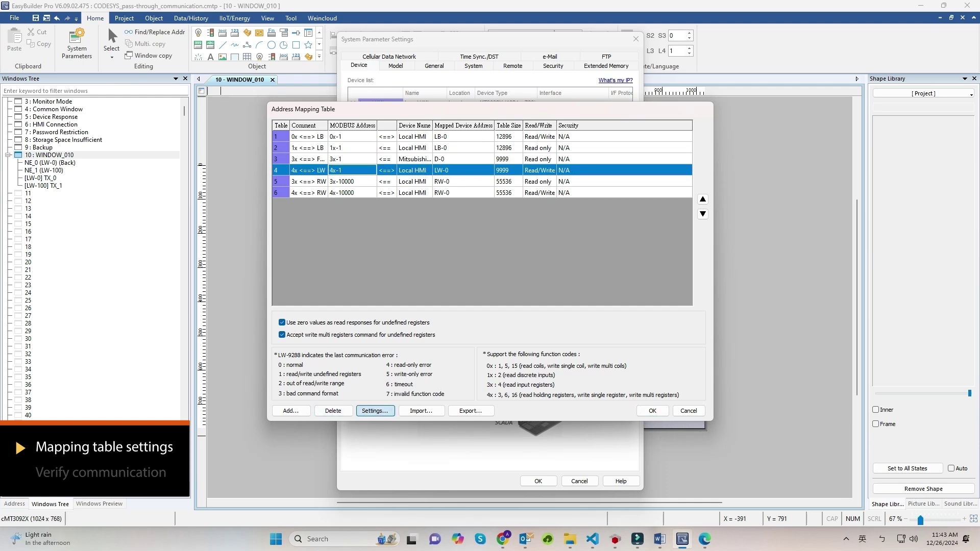
pyautogui.click(375, 411)
pyautogui.doubleClick(461, 107)
pyautogui.write('FX5U')
pyautogui.click(551, 211)
pyautogui.click(485, 227)
pyautogui.click(478, 222)
pyautogui.click(453, 267)
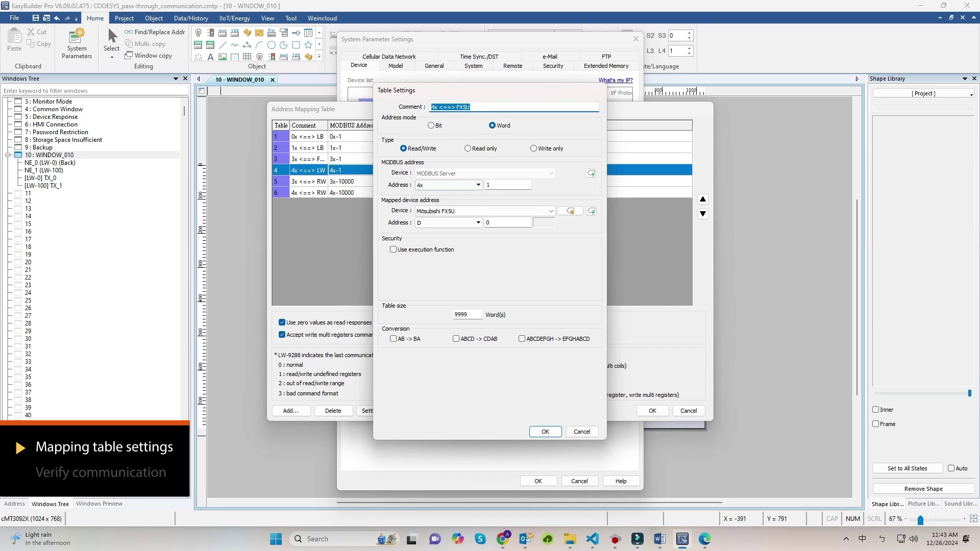
pyautogui.click(545, 432)
pyautogui.click(652, 411)
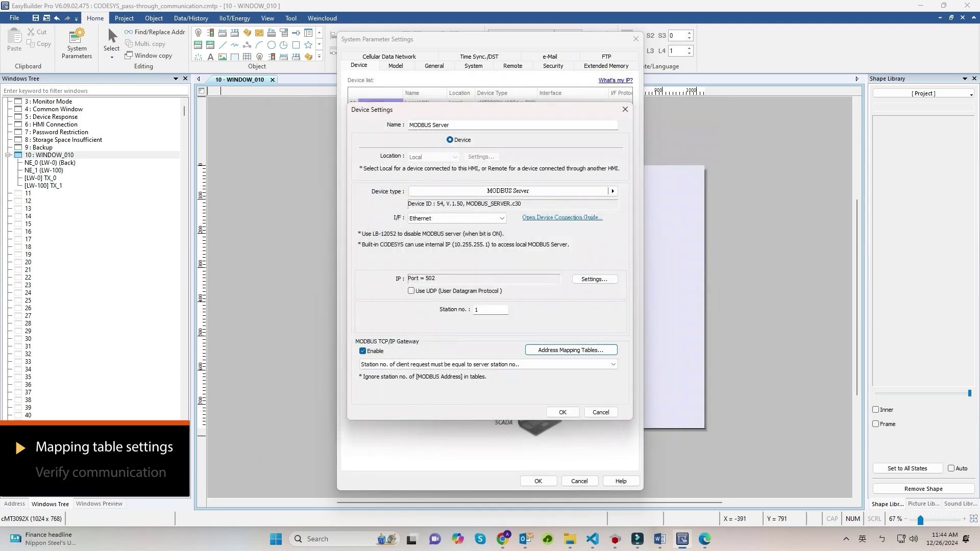
pyautogui.click(562, 412)
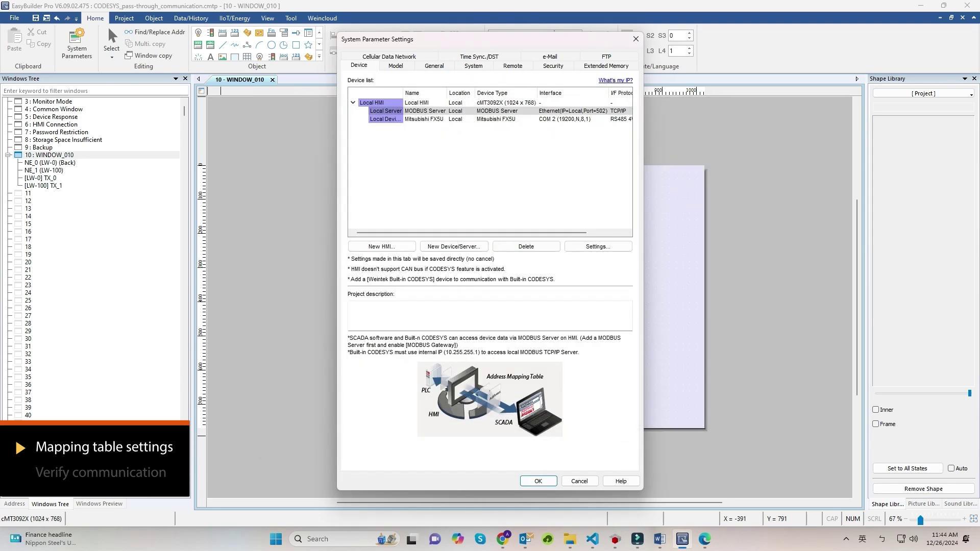
pyautogui.click(538, 480)
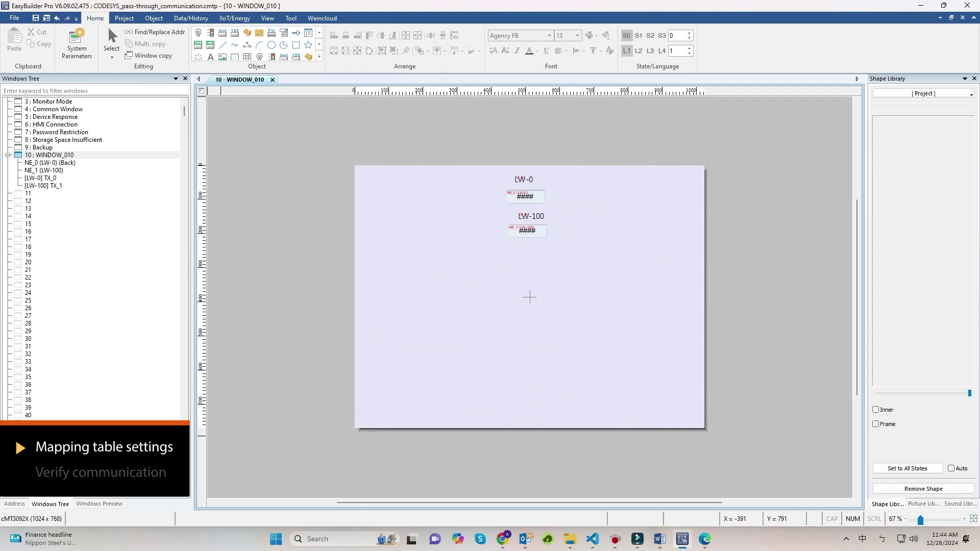
# Step: Set the read/write device of the numeric object under the LW-0 label to Mitsubishi FX5U
pyautogui.doubleClick(525, 194)
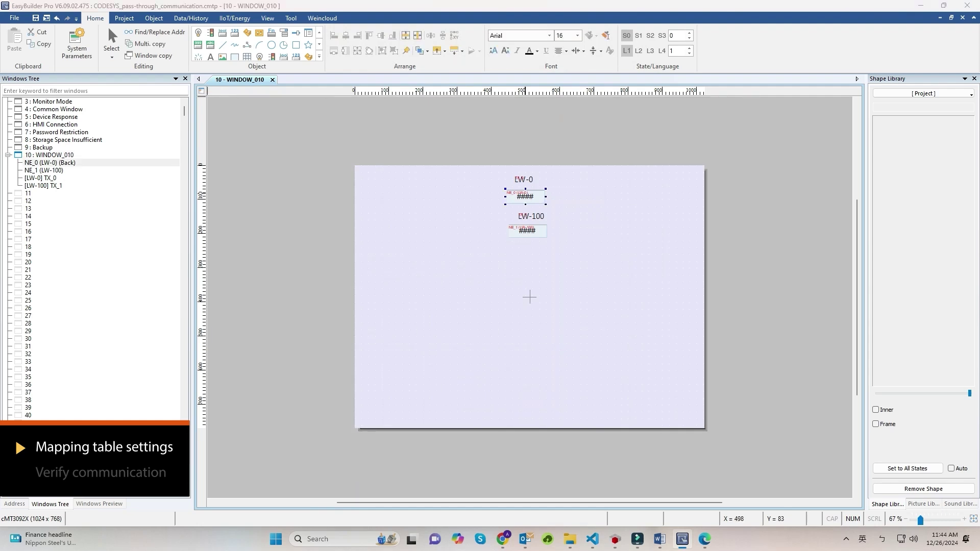
pyautogui.doubleClick(525, 194)
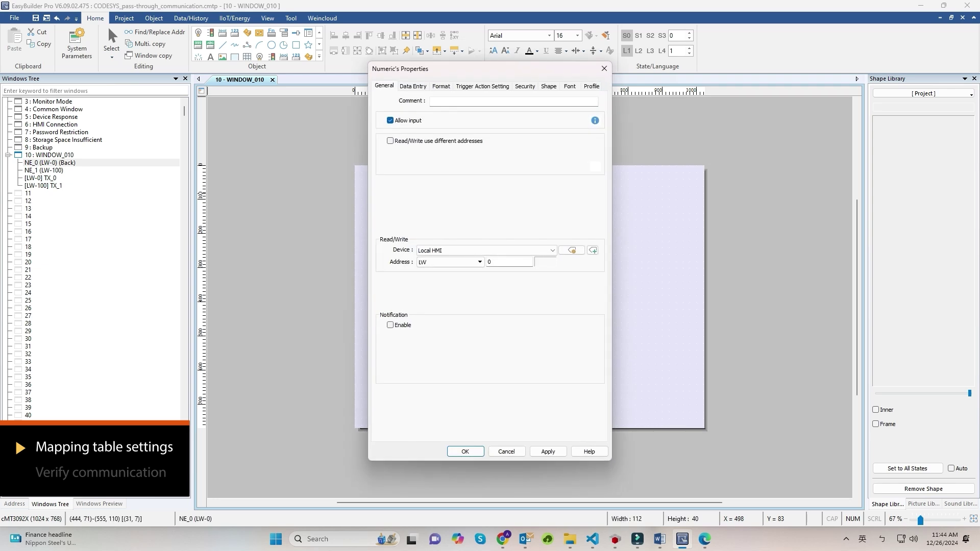
pyautogui.click(460, 250)
pyautogui.click(455, 266)
pyautogui.click(451, 262)
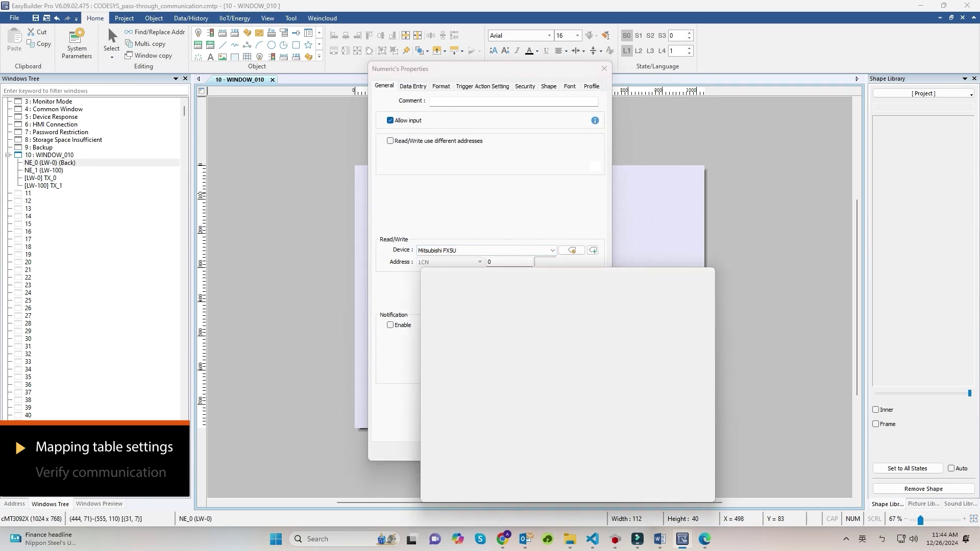
pyautogui.press('Escape')
pyautogui.press('Escape')
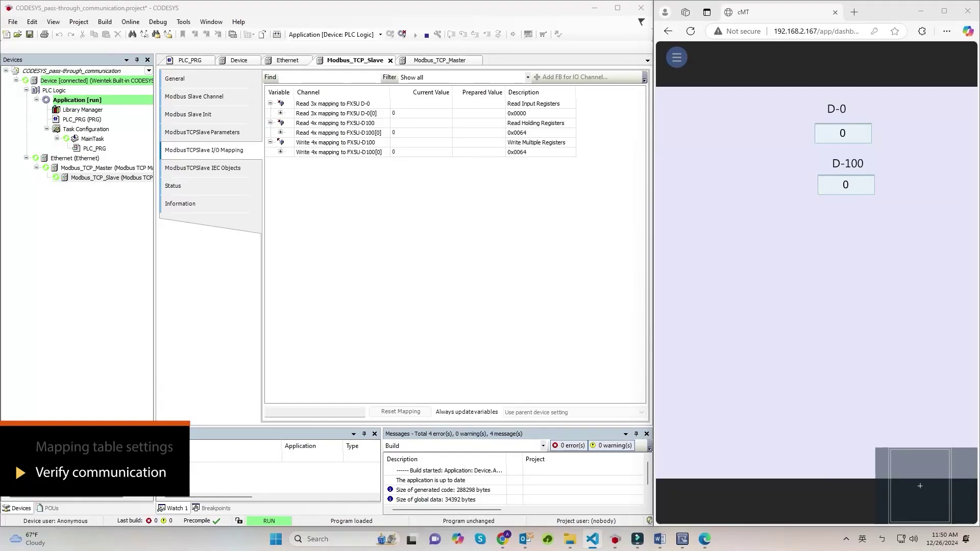
# Step: Set D-0 to 777 in the cMT web view and check the Read 3x mapping to FX5U D-0[0] channel in CODESYS
pyautogui.click(415, 113)
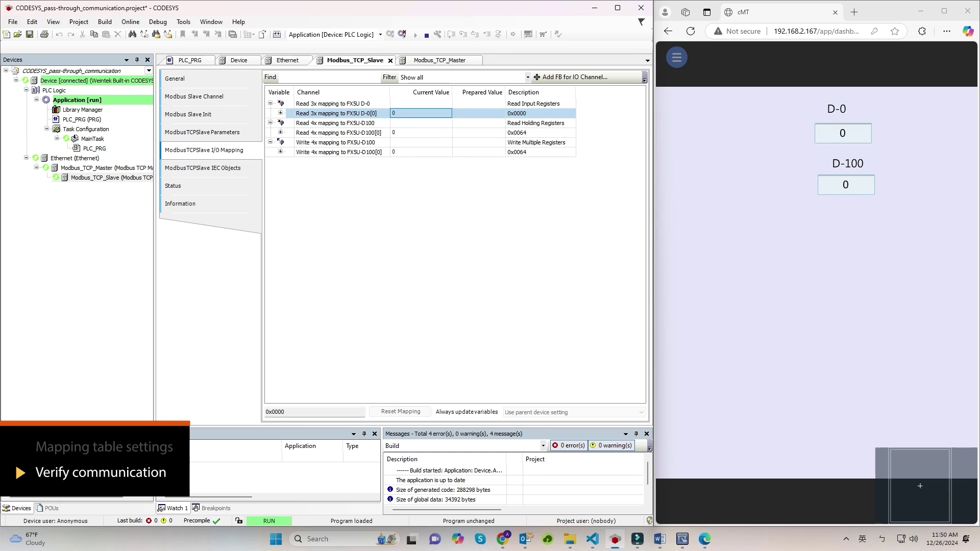
pyautogui.click(842, 133)
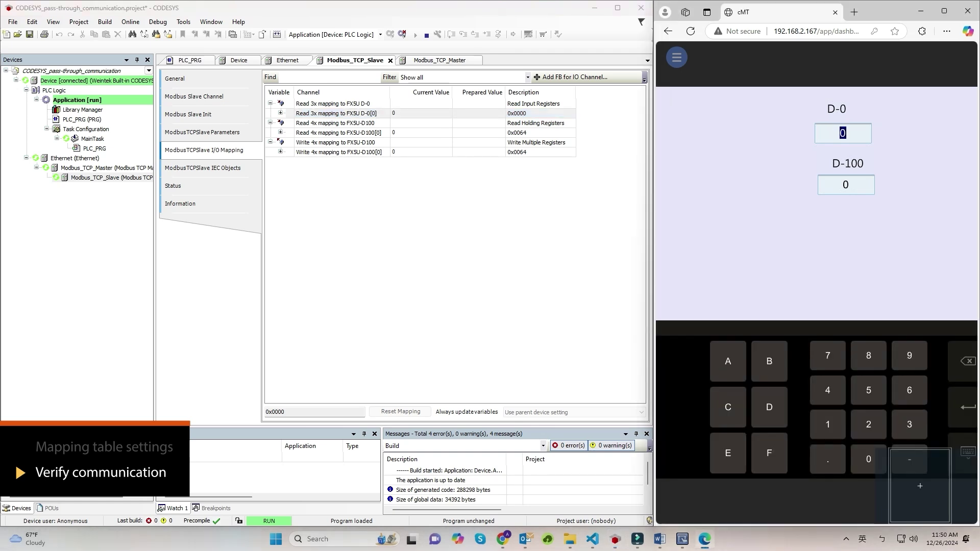
pyautogui.write('777')
pyautogui.press('Return')
pyautogui.click(421, 113)
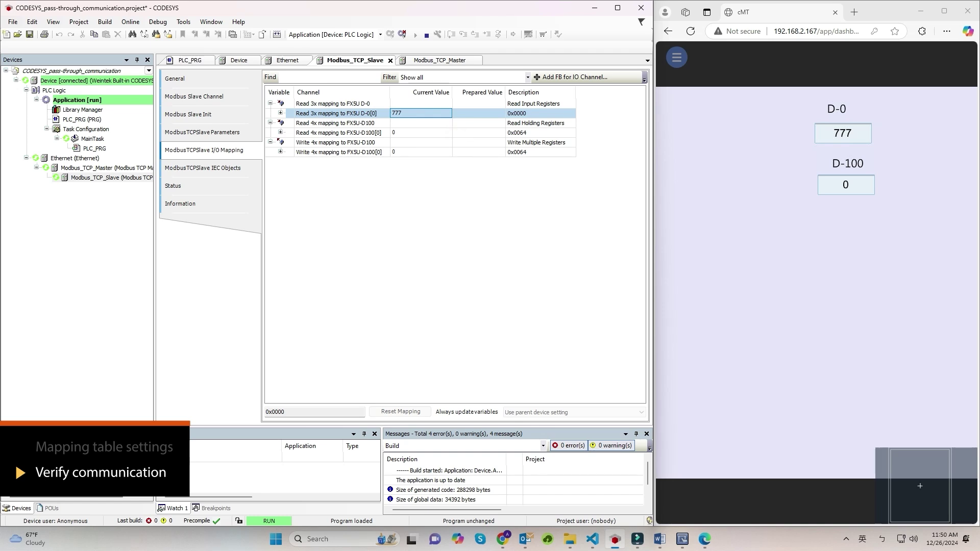
# Step: Prepare the value 555 for the Write 4x mapping to FX5U-D100[0] channel in CODESYS and write it to the controller
pyautogui.click(442, 152)
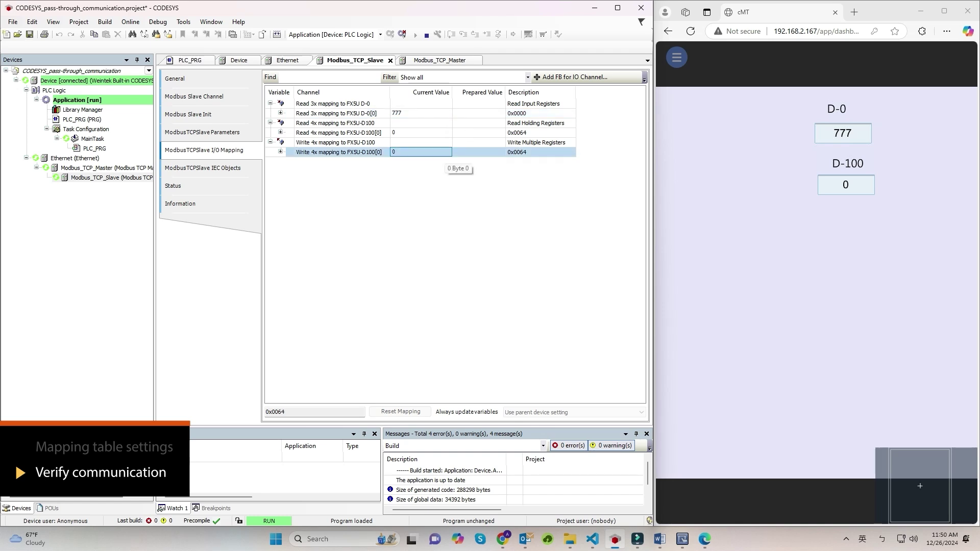
pyautogui.click(845, 185)
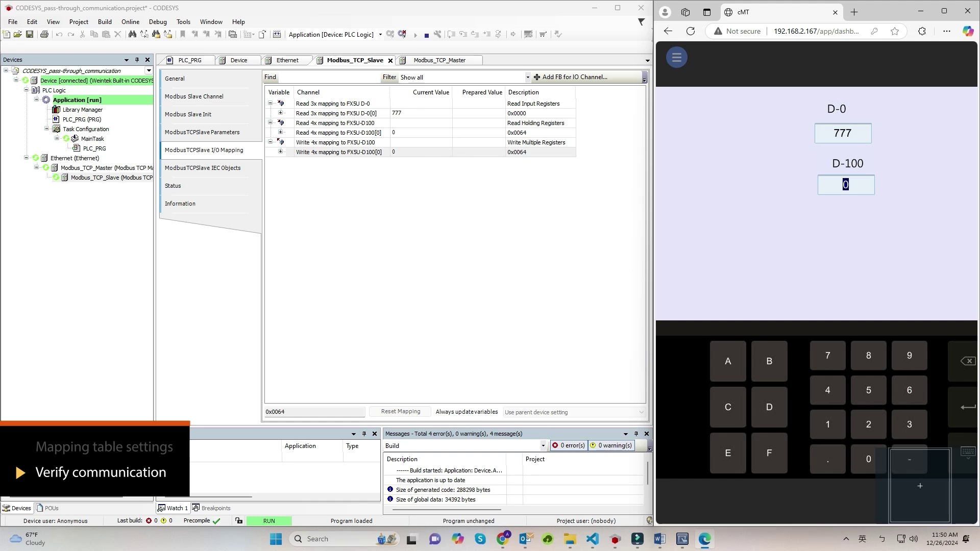
pyautogui.press('Escape')
pyautogui.click(479, 152)
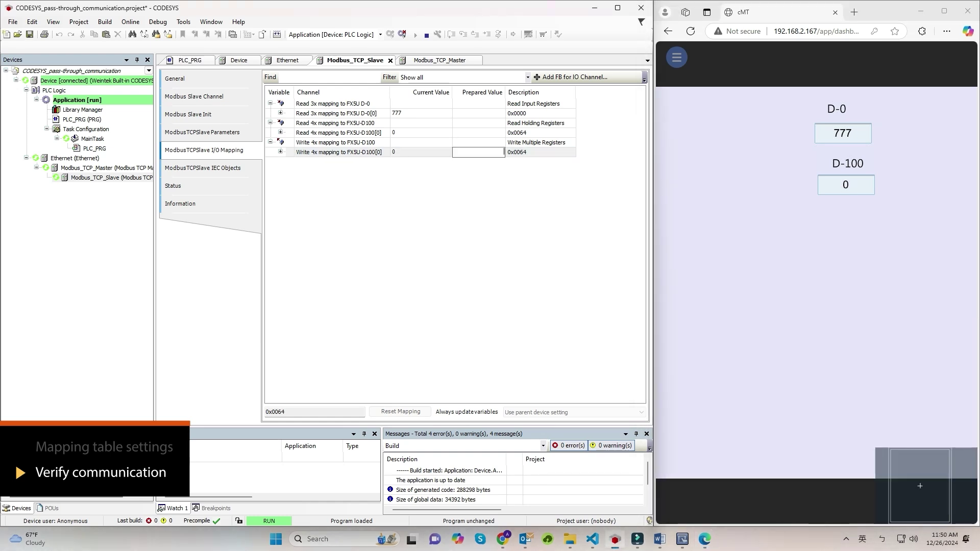
pyautogui.write('555')
pyautogui.click(479, 113)
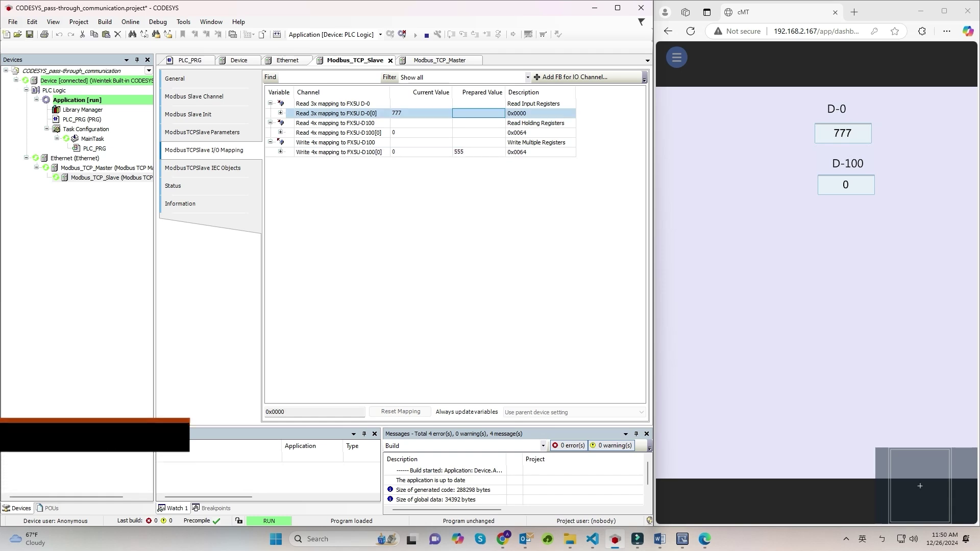
pyautogui.hotkey('ctrl', 'F7')
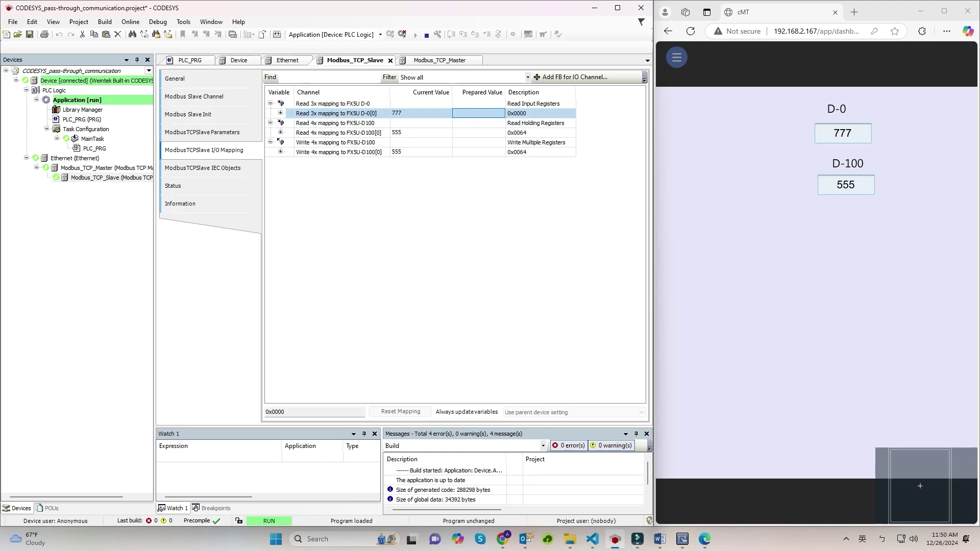